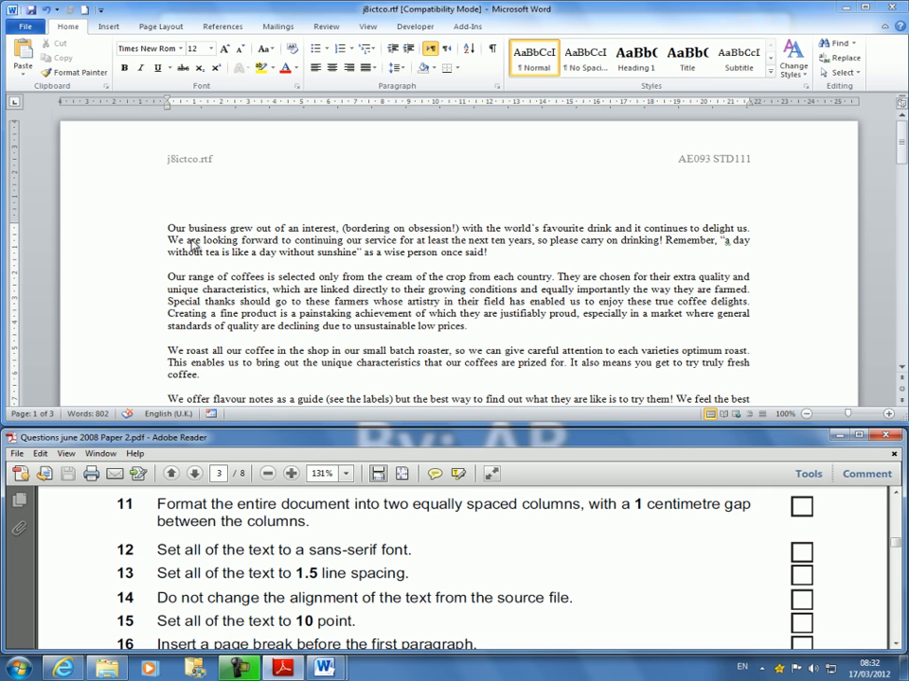
Format the whole document into two equal-width columns with 1 cm spacing between them.
click(162, 28)
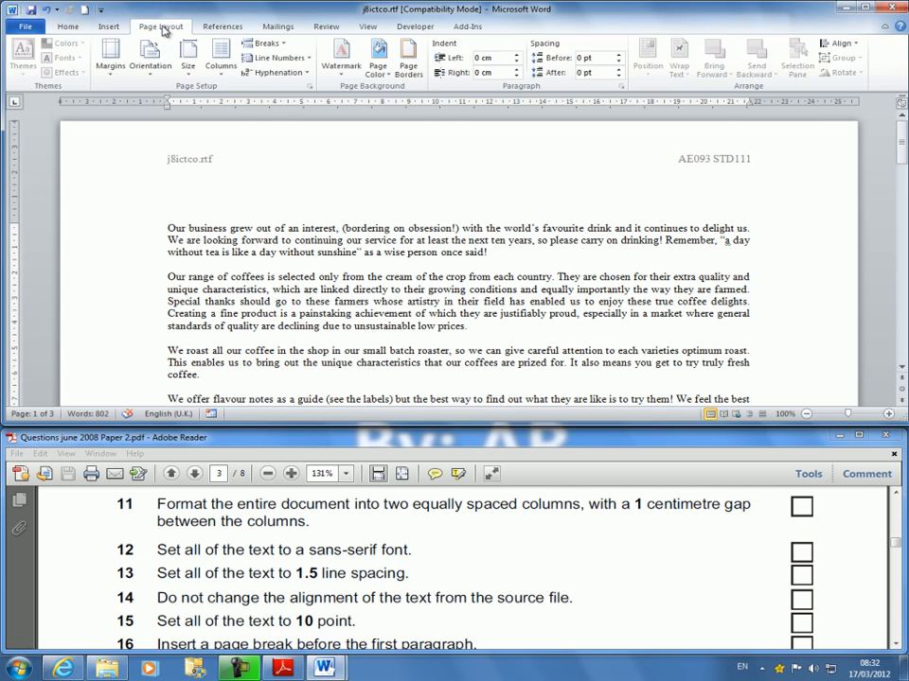
click(222, 66)
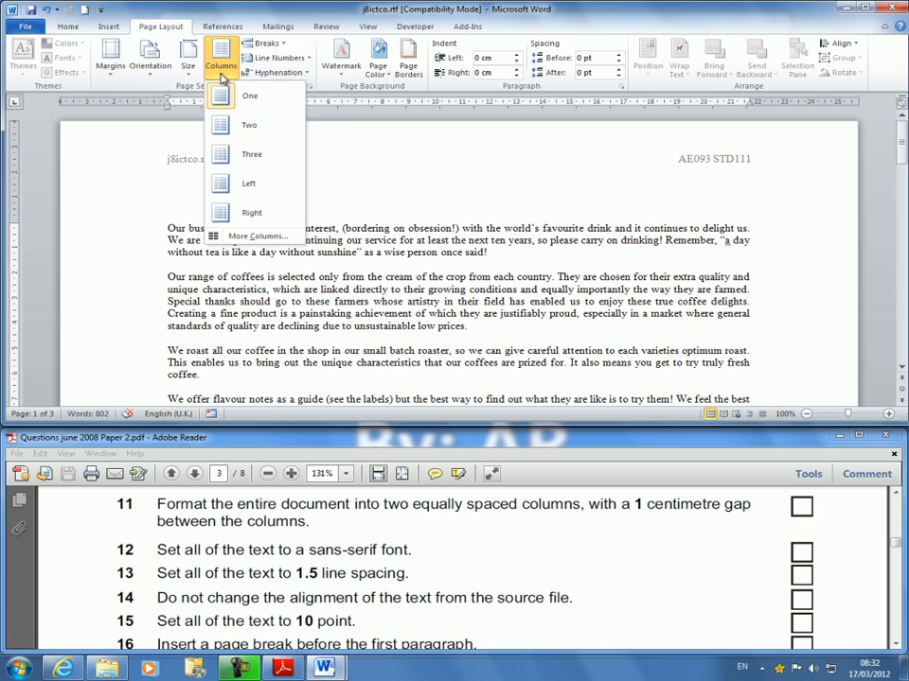
click(248, 235)
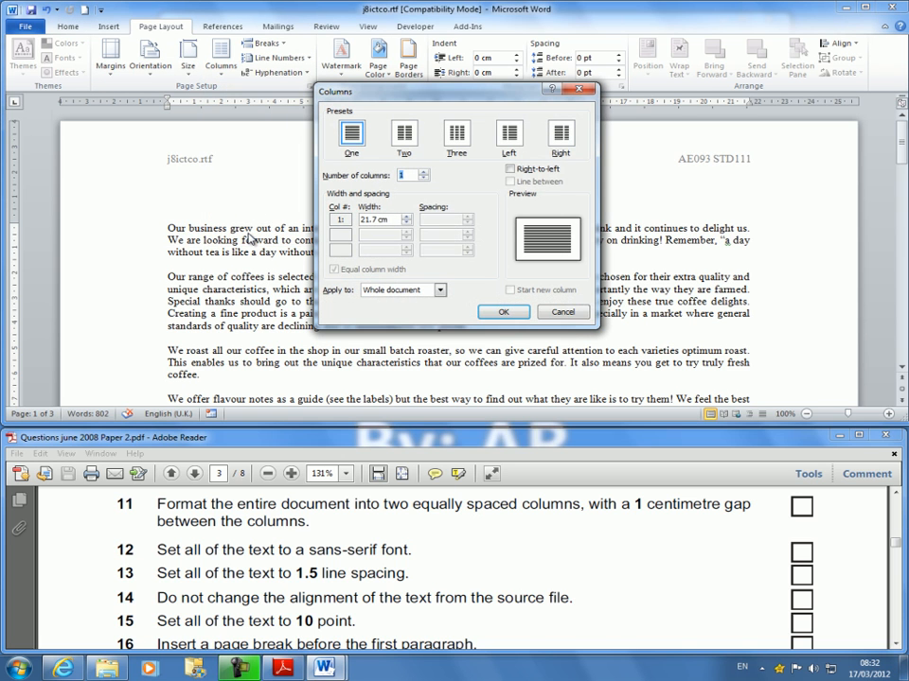
click(406, 134)
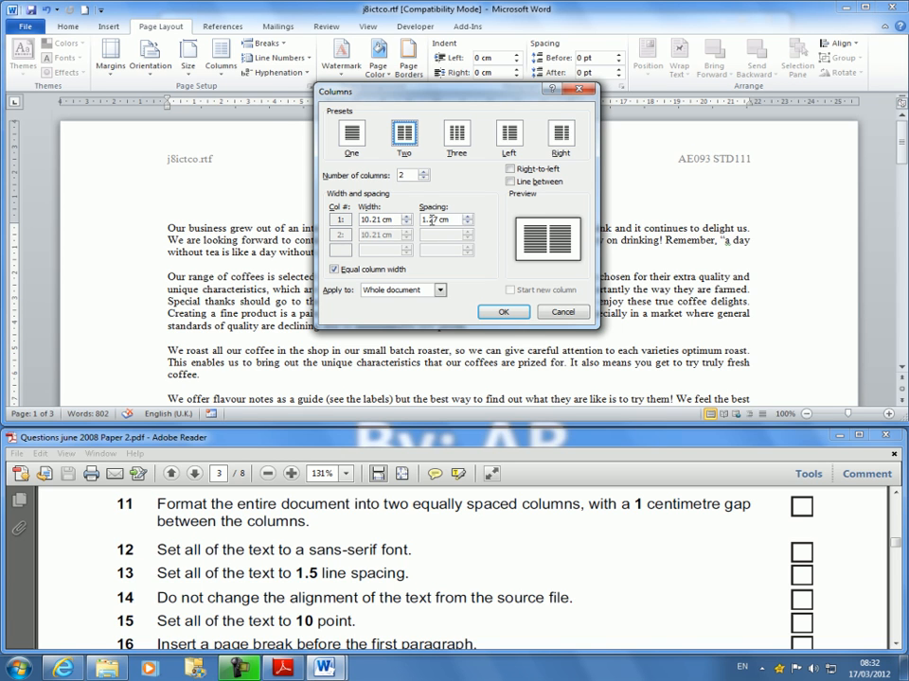
text(1)
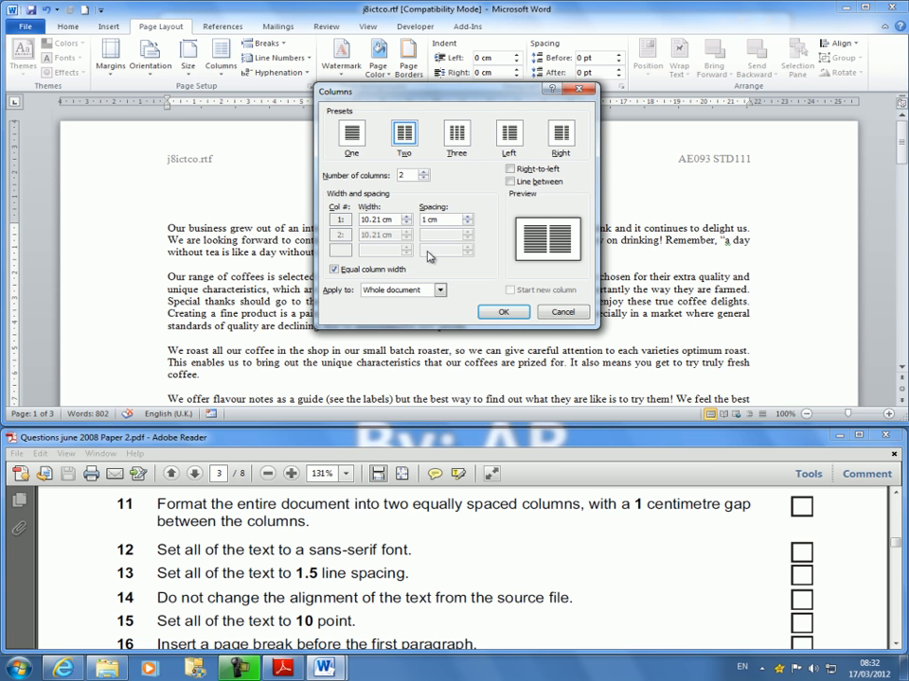
click(501, 313)
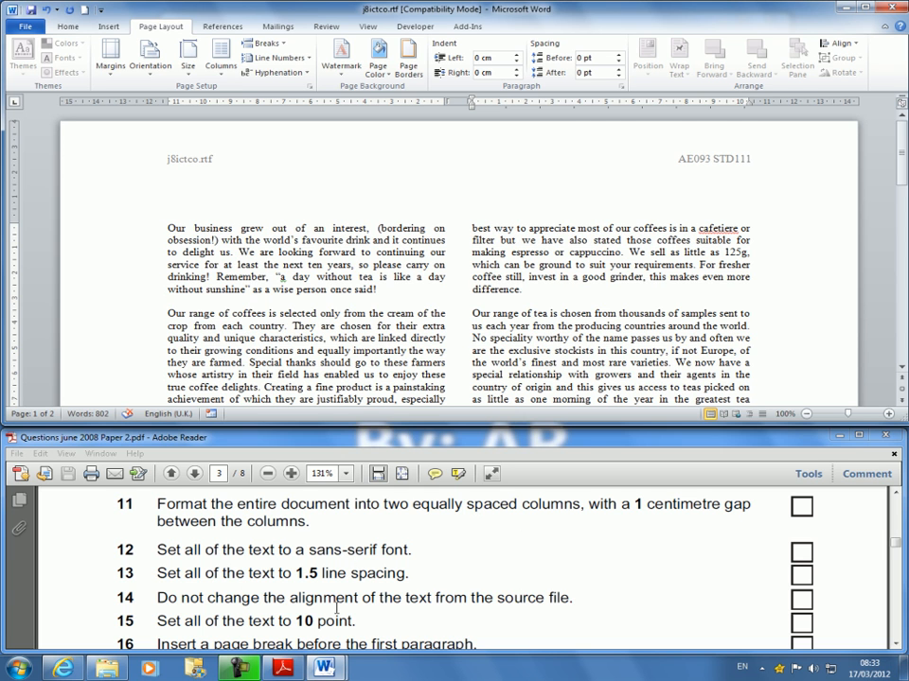
Set the text from the first paragraph through "Our principles of business have always been to:" to the Arial (Body CS) font.
drag(168, 228, 388, 268)
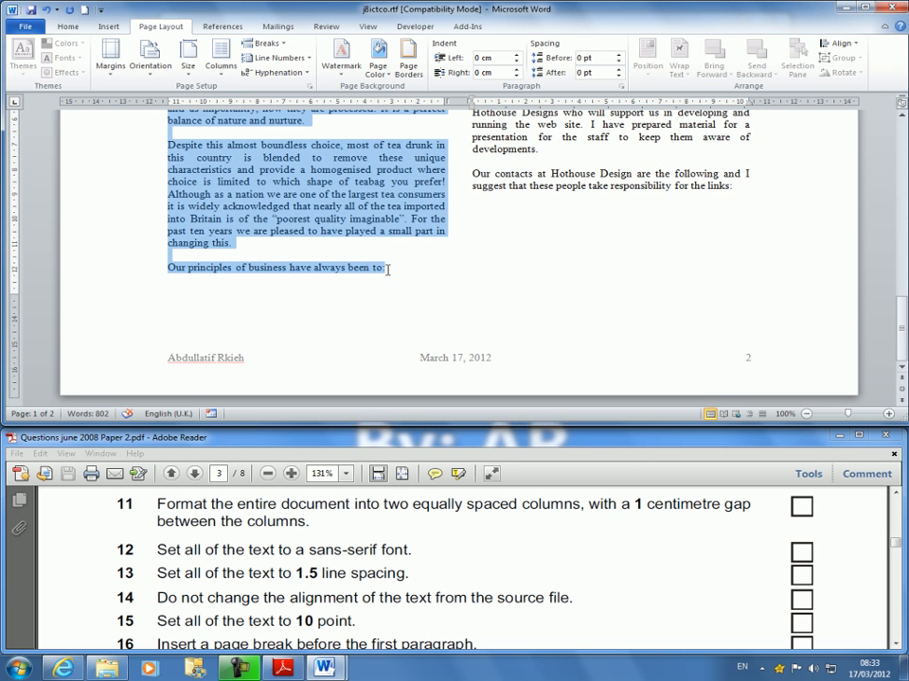
scroll(588, 324, up, 15)
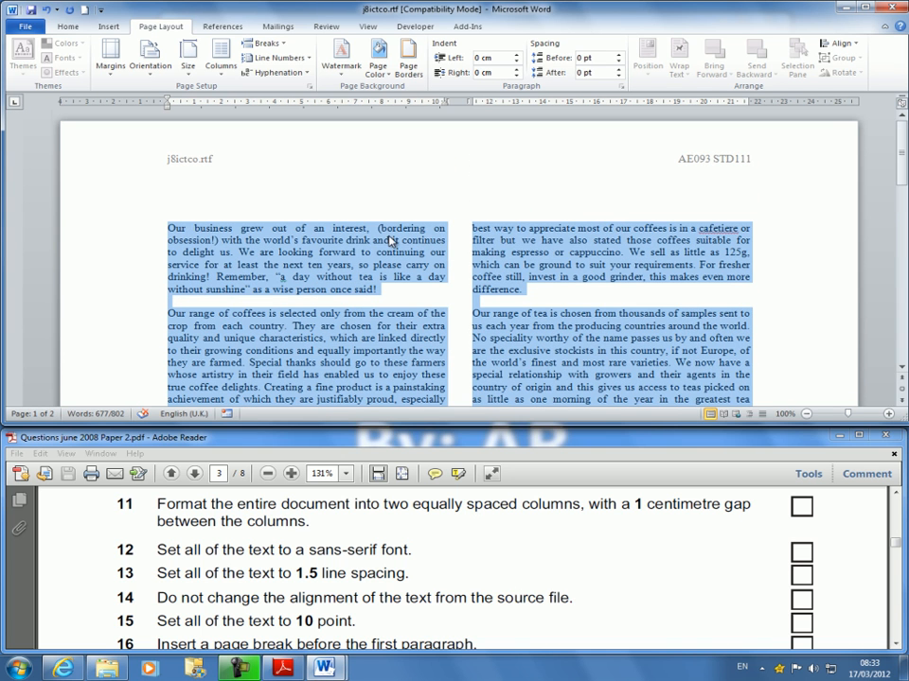
click(68, 27)
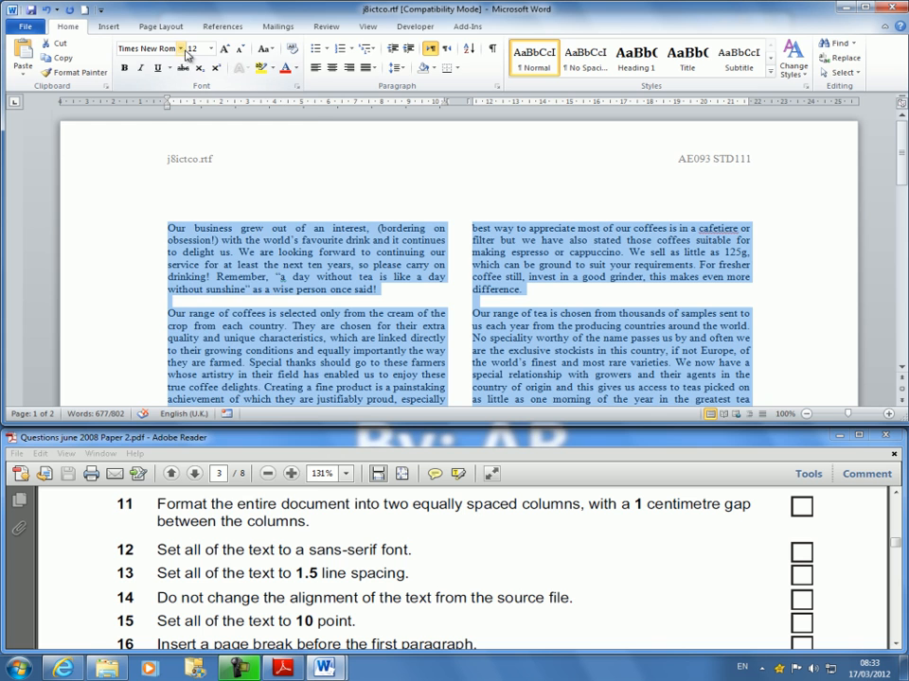
click(181, 48)
scroll(182, 54, up, 5)
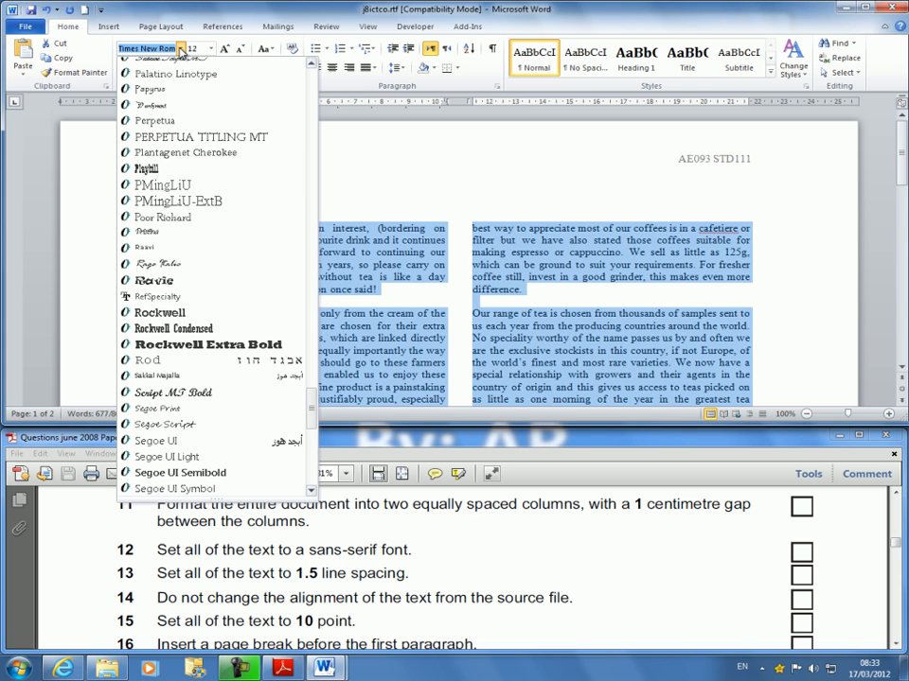
scroll(208, 237, up, 20)
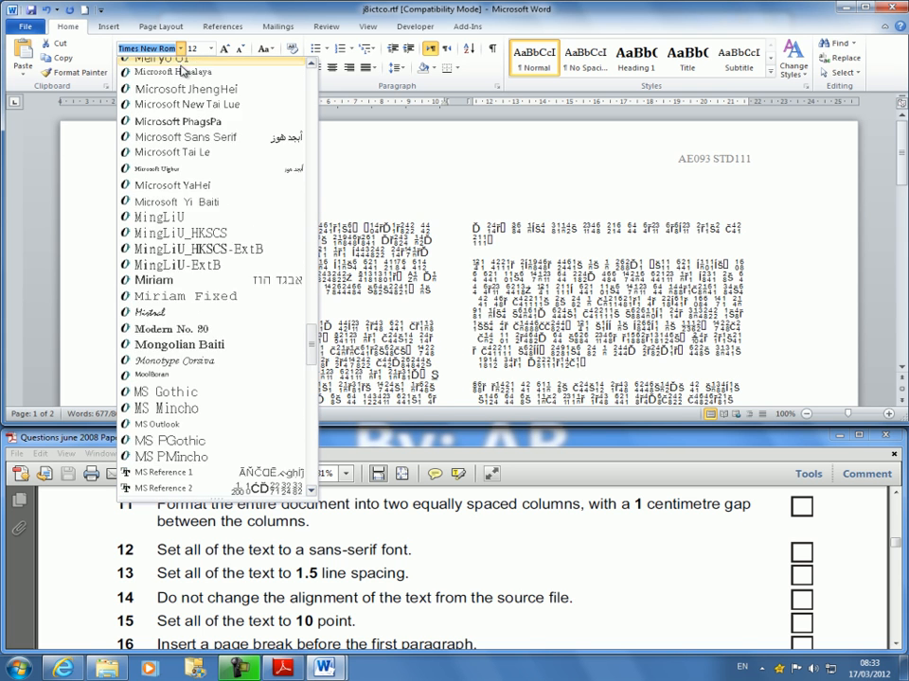
drag(314, 295, 313, 83)
click(148, 126)
click(378, 278)
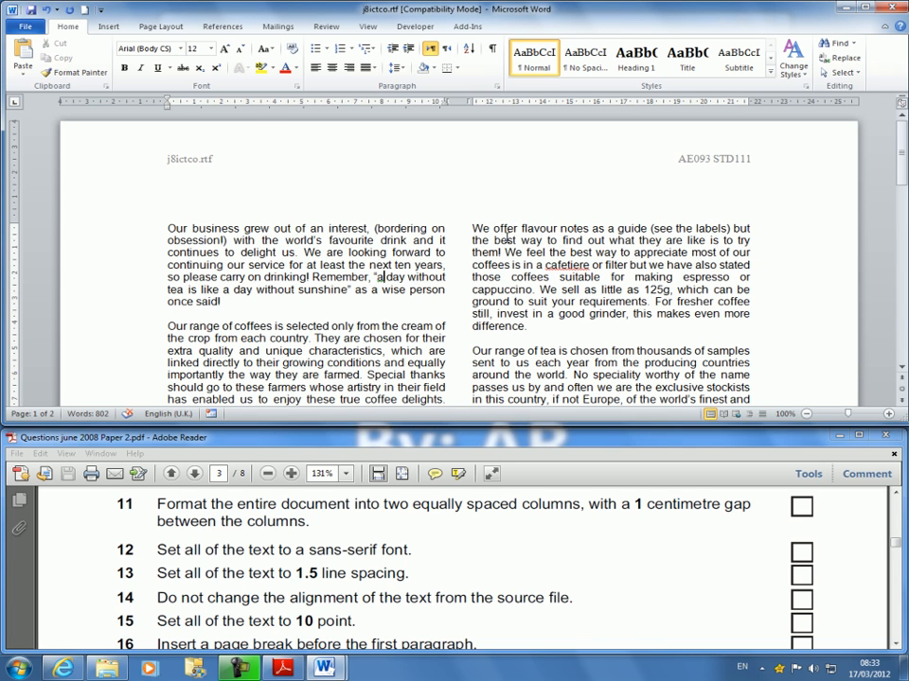
Set all of the body text, through the final line about the Hothouse Design contacts, to 1.5 line spacing.
click(264, 574)
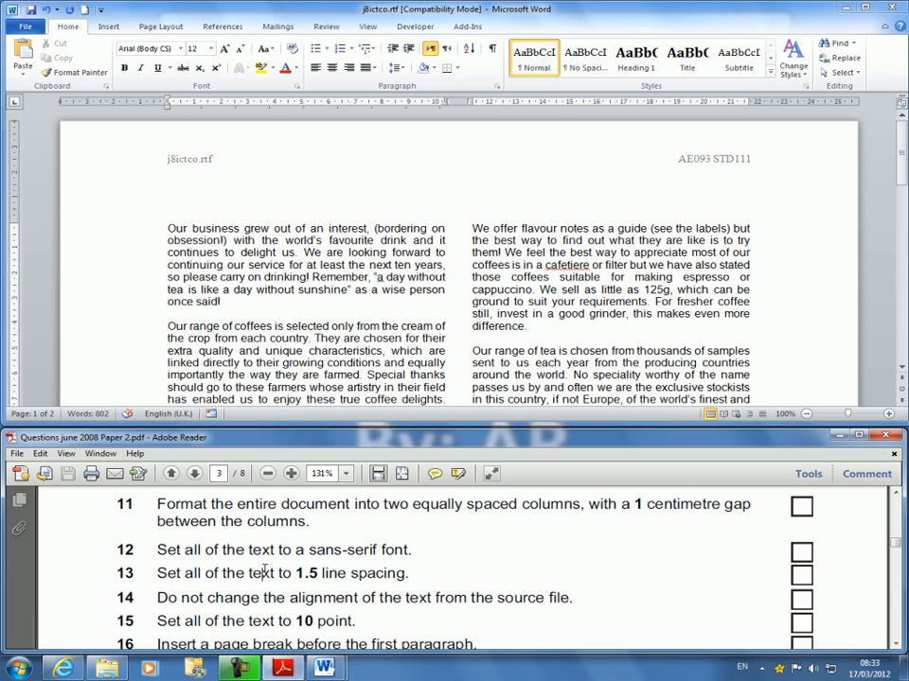
scroll(419, 597, down, 1)
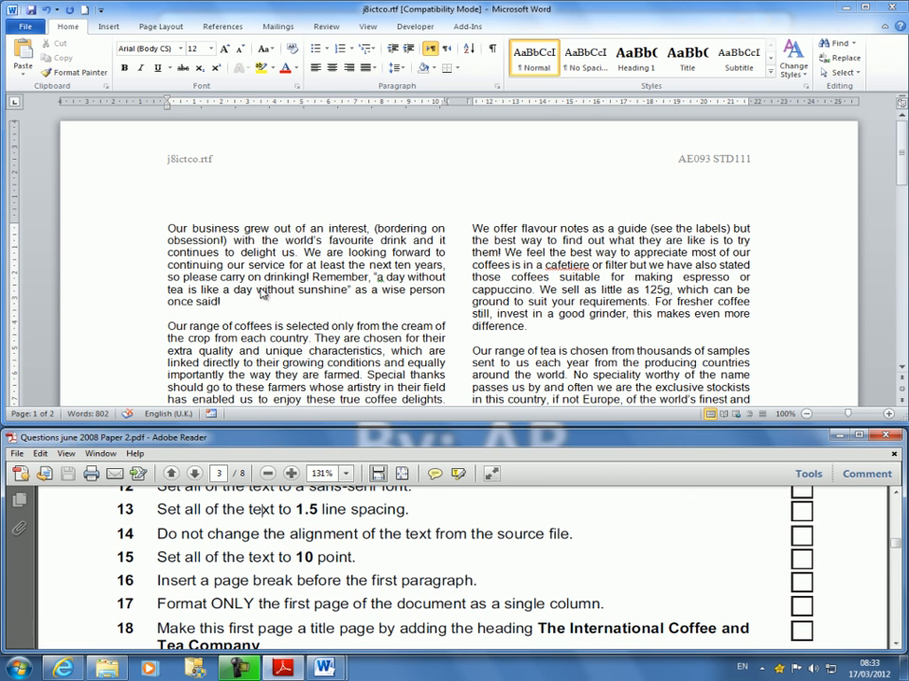
click(177, 228)
drag(162, 229, 651, 556)
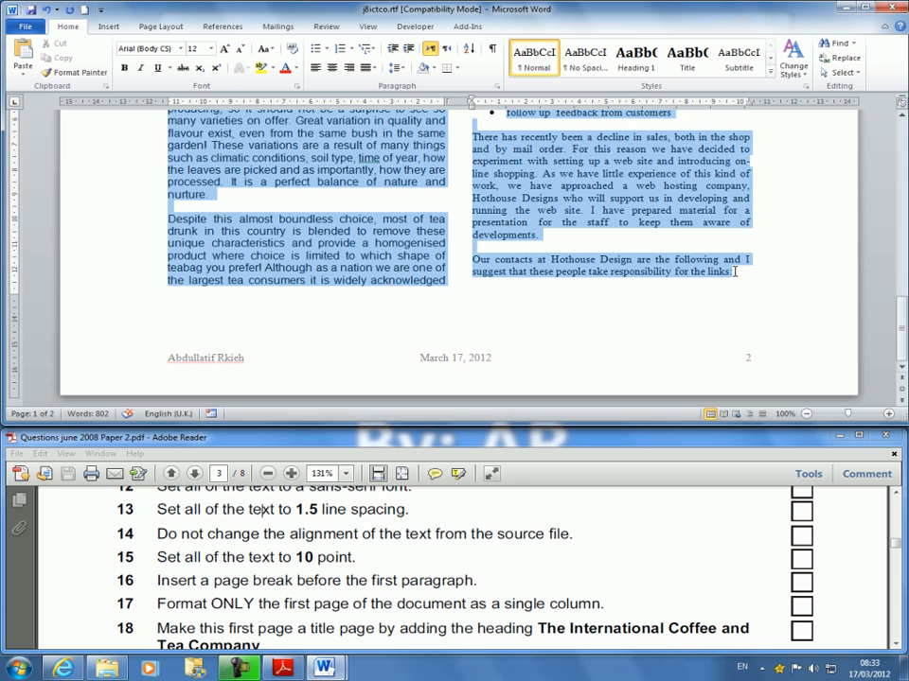
drag(735, 272, 735, 272)
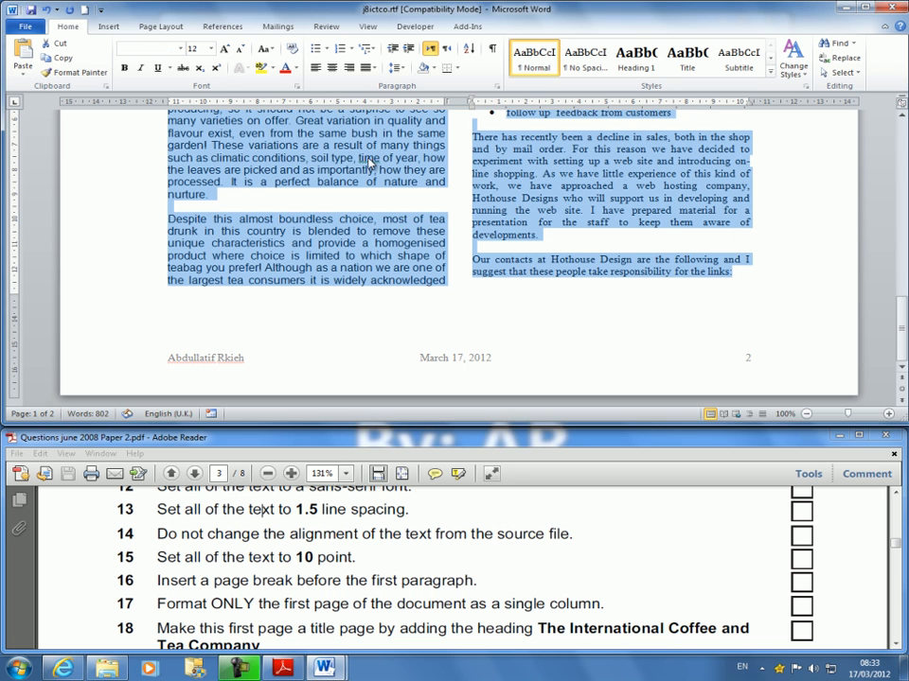
click(397, 68)
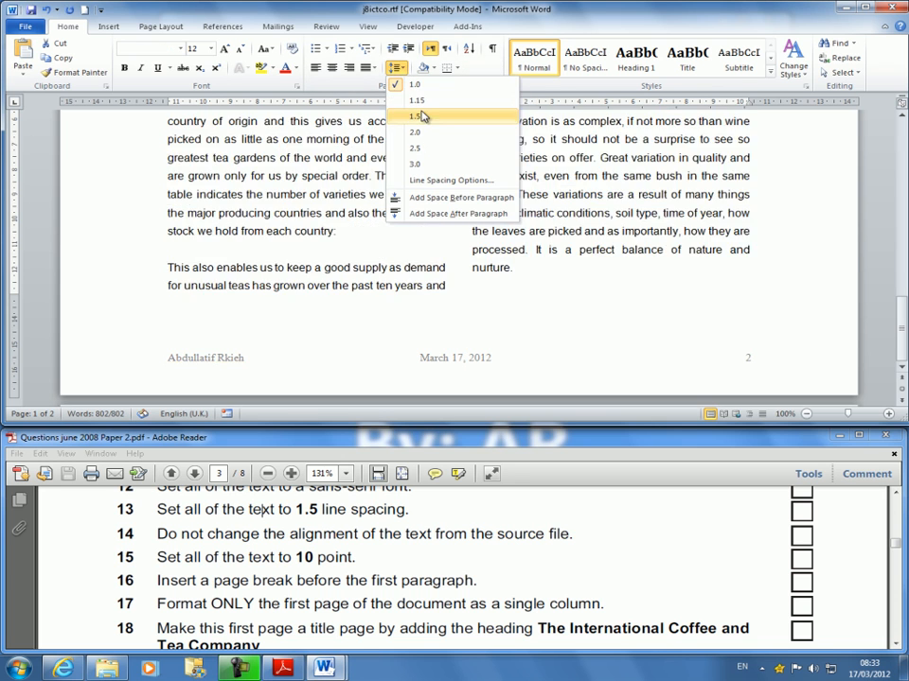
click(421, 116)
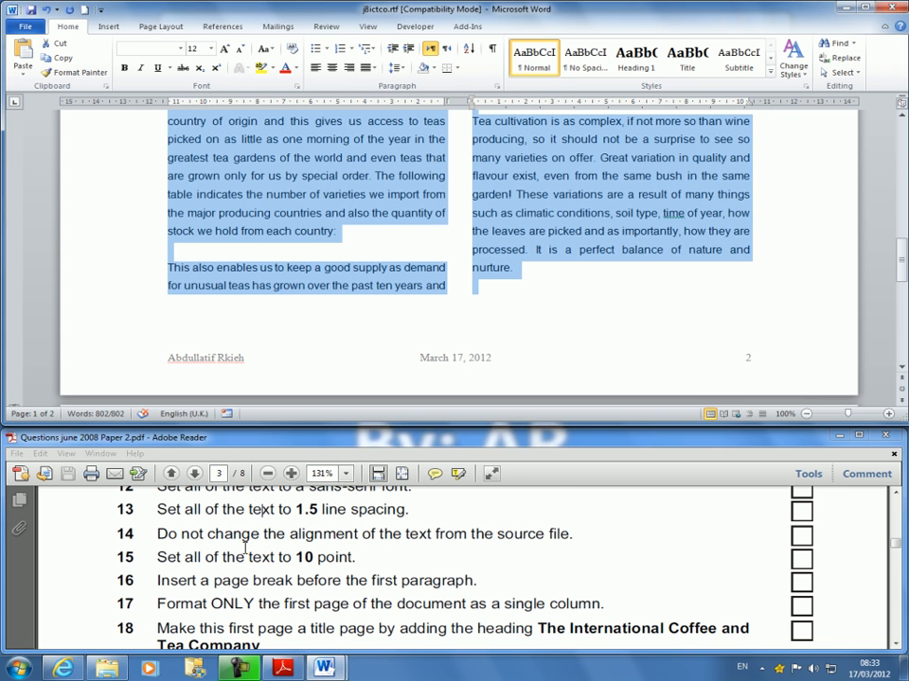
Set all of the body text to 10 point.
click(248, 552)
scroll(247, 551, down, 3)
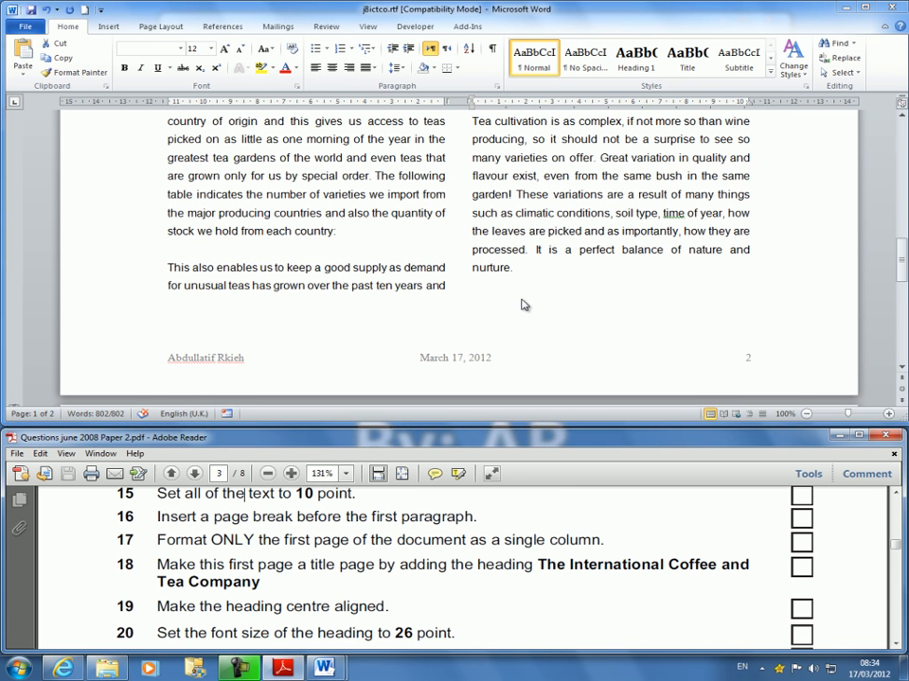
click(520, 282)
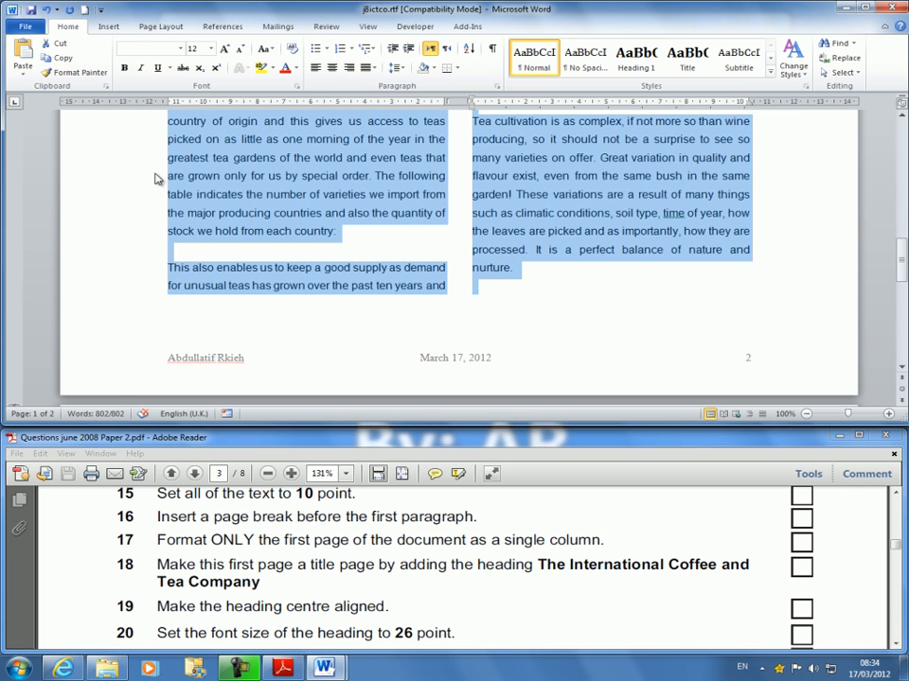
click(209, 49)
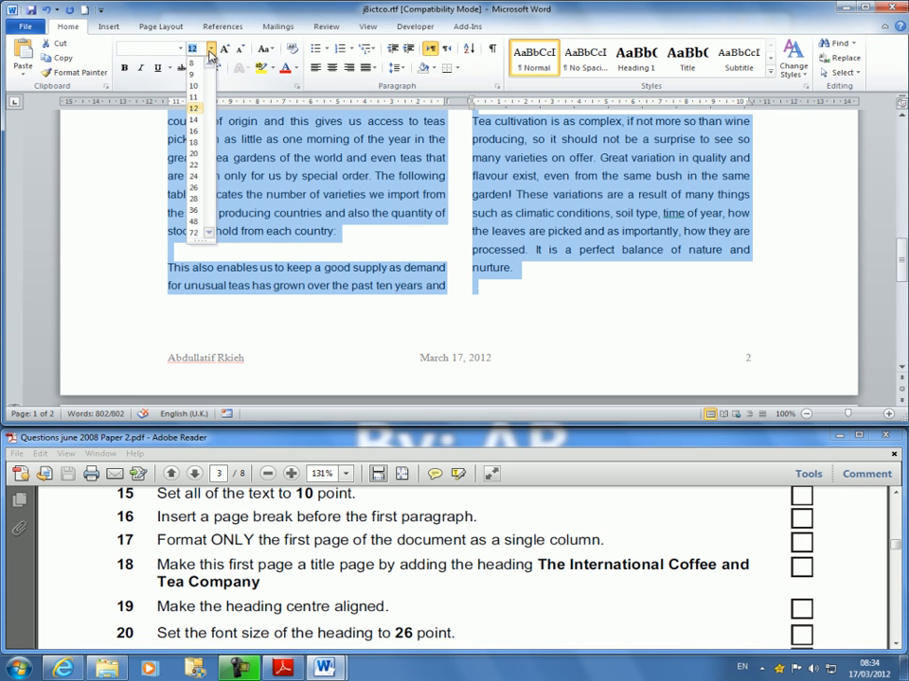
click(193, 85)
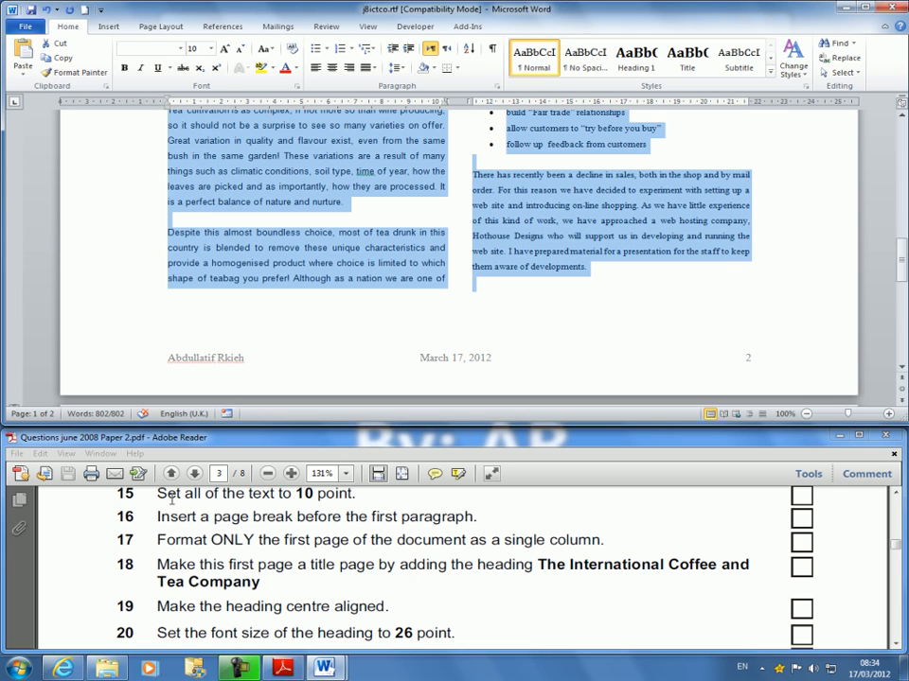
click(316, 186)
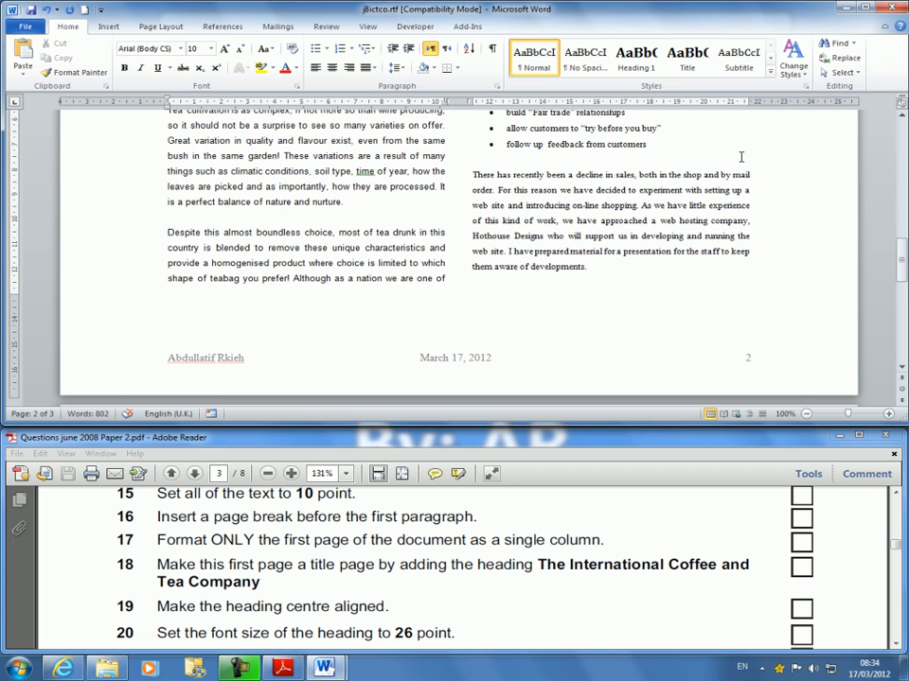
Insert a page break before the first paragraph, "Our business grew out of an interest".
key(ctrl+Home)
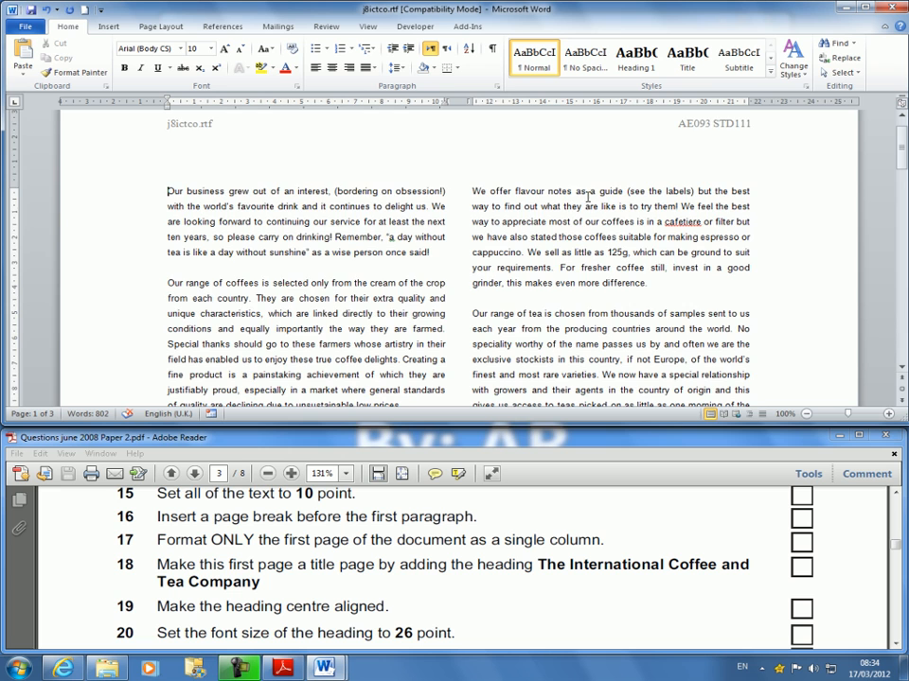
scroll(584, 202, up, 1)
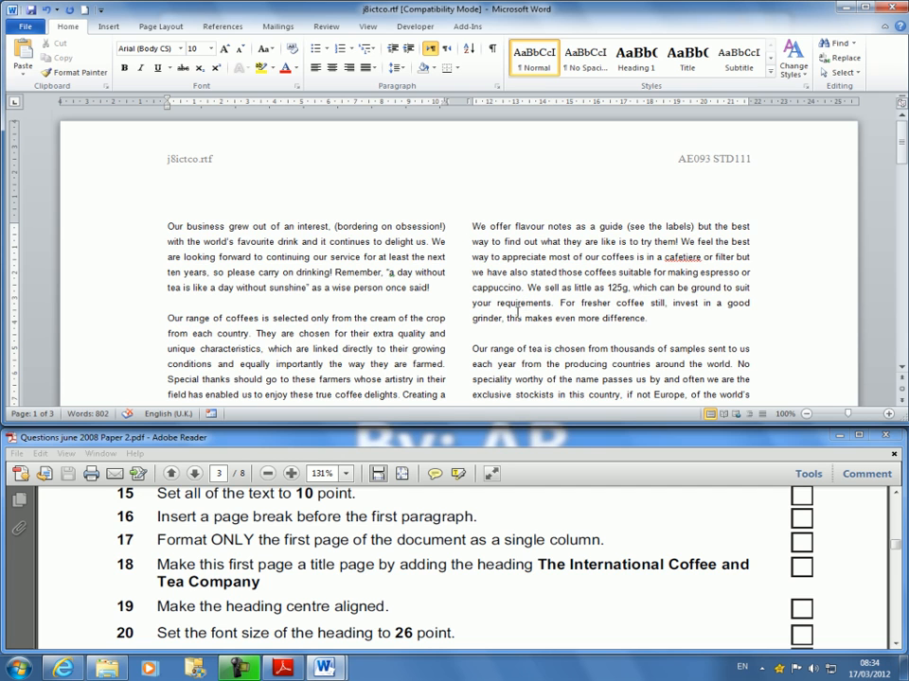
click(117, 28)
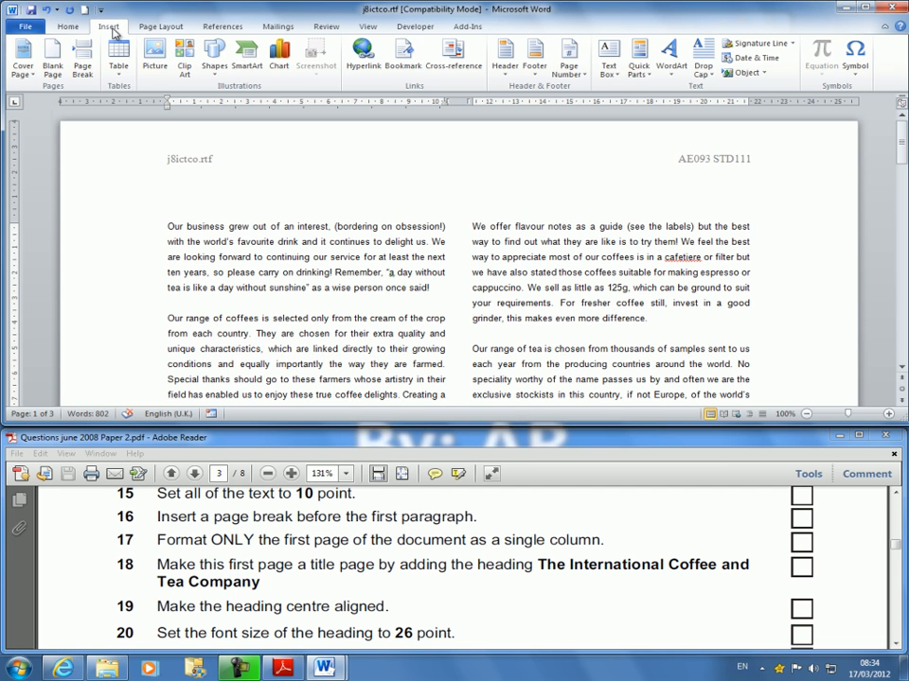
click(83, 59)
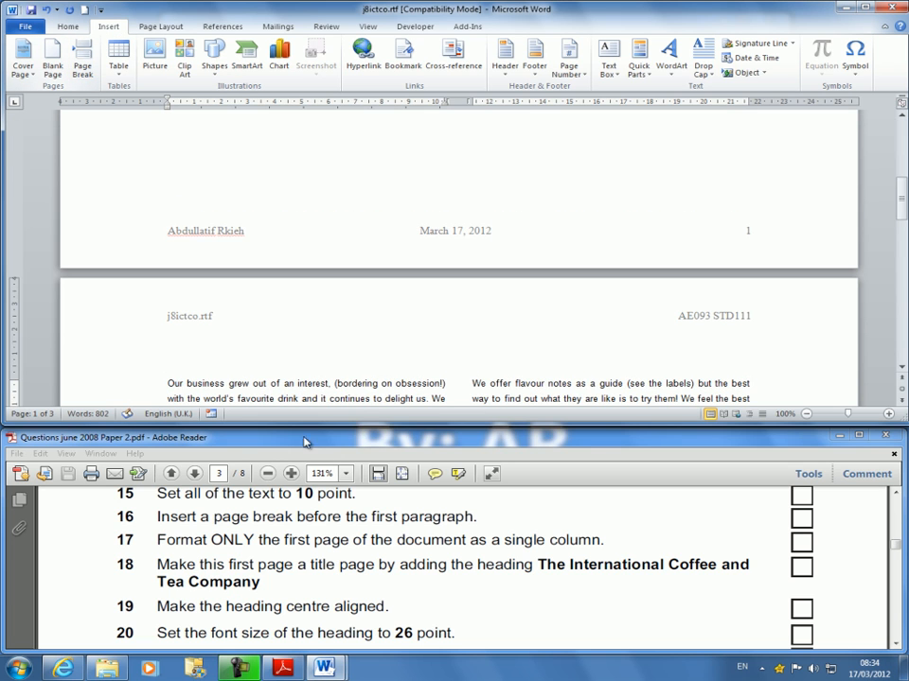
Format only the page-break line on the new first page as a single column.
scroll(325, 337, up, 15)
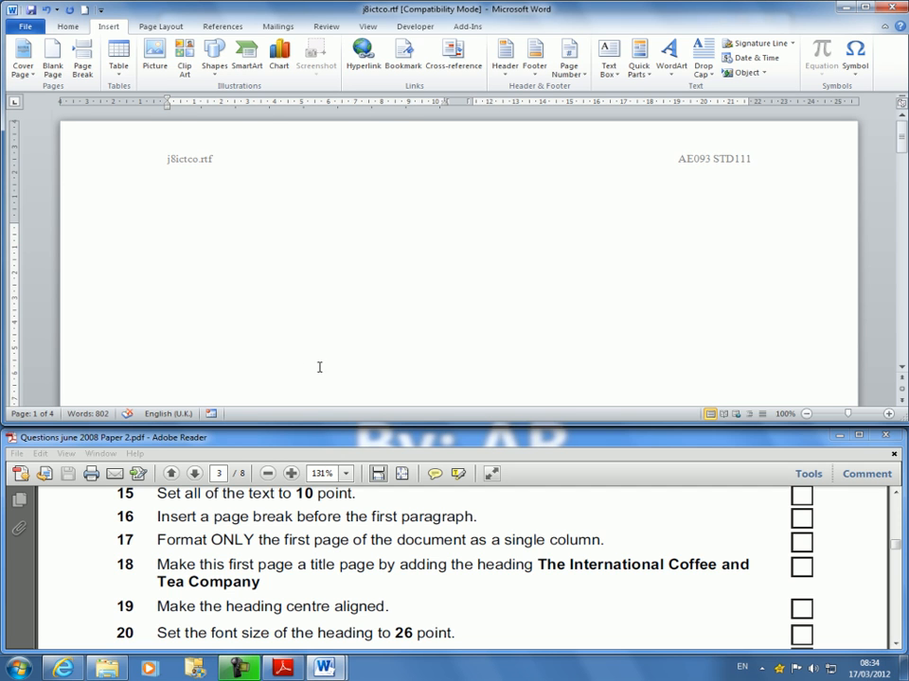
scroll(379, 365, down, 15)
scroll(369, 373, up, 15)
drag(162, 227, 180, 239)
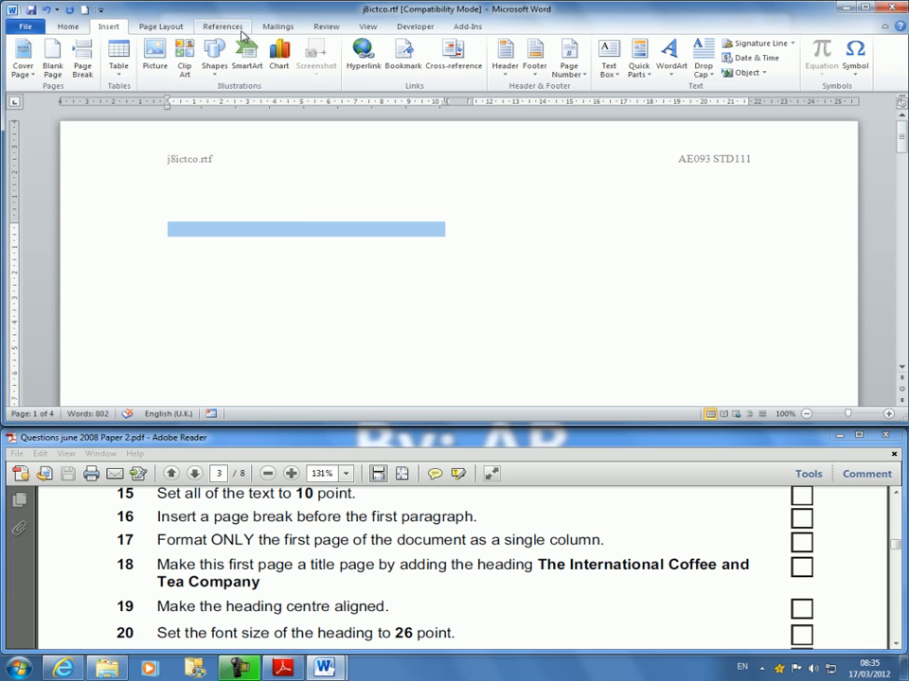
click(159, 27)
click(220, 62)
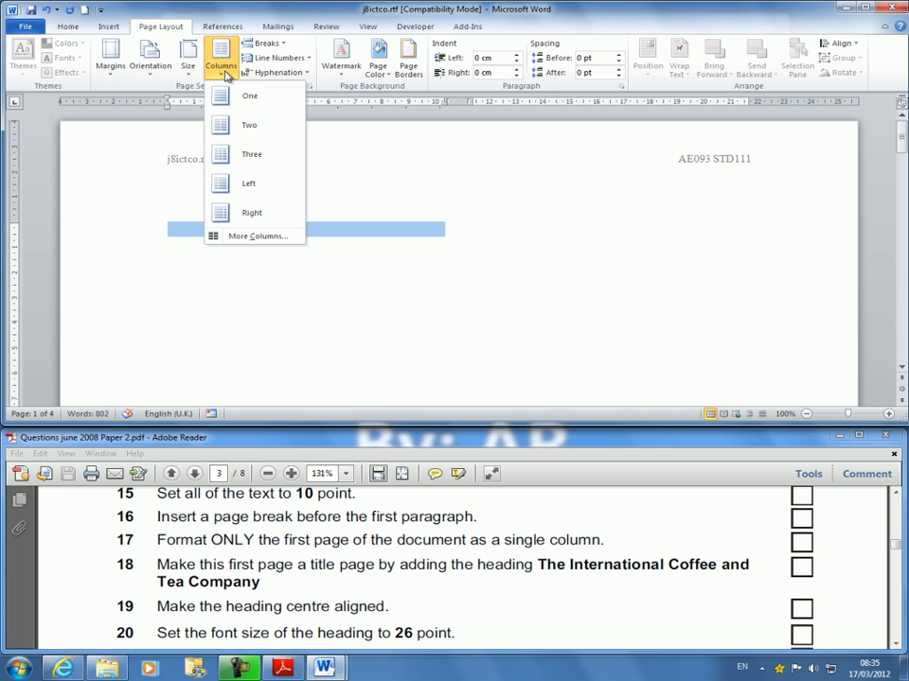
click(227, 98)
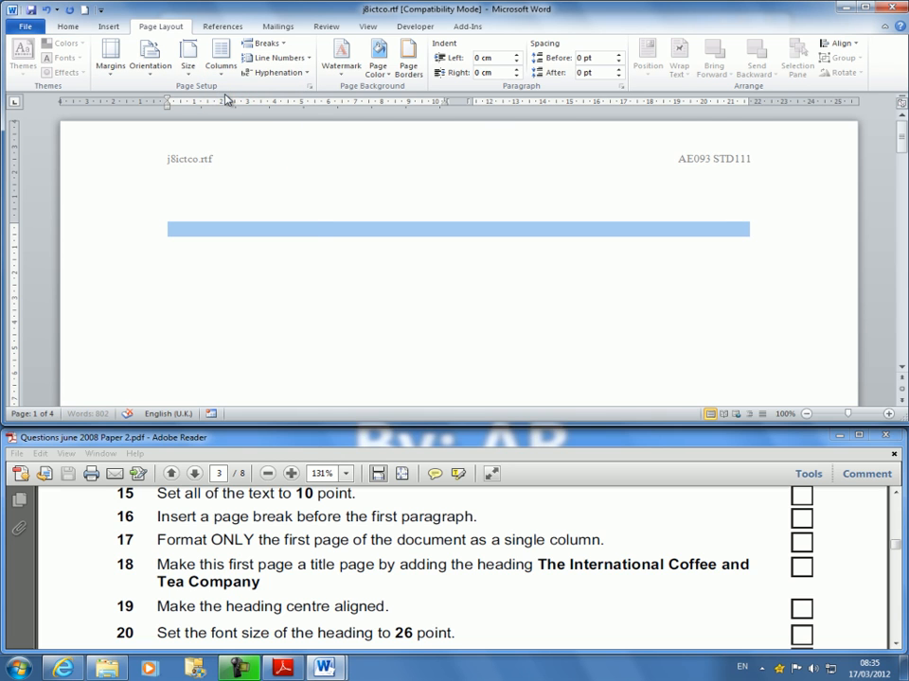
click(426, 224)
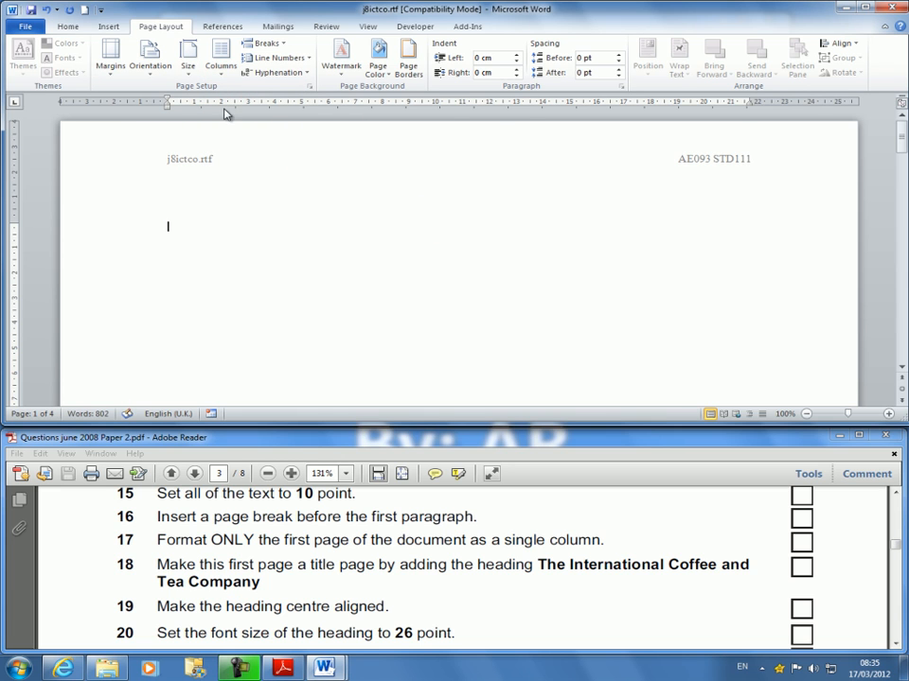
scroll(440, 243, down, 15)
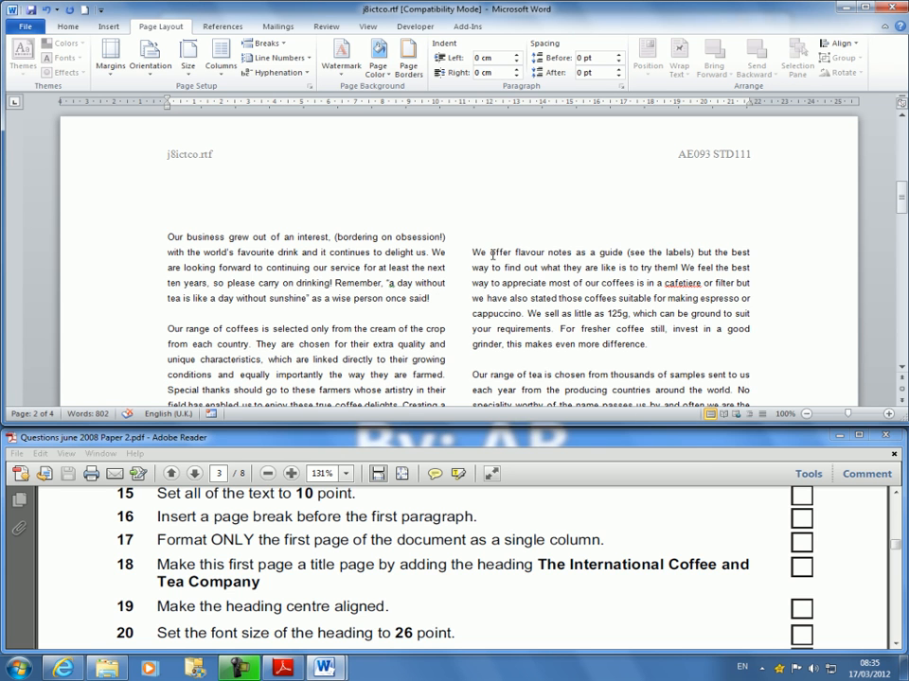
scroll(371, 207, up, 8)
scroll(186, 202, up, 1)
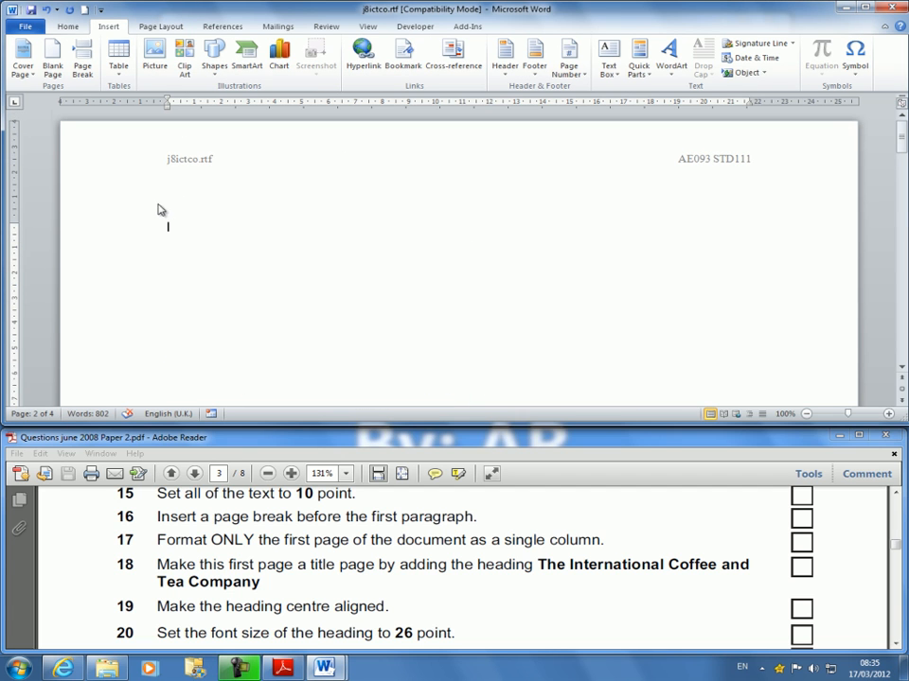
click(131, 230)
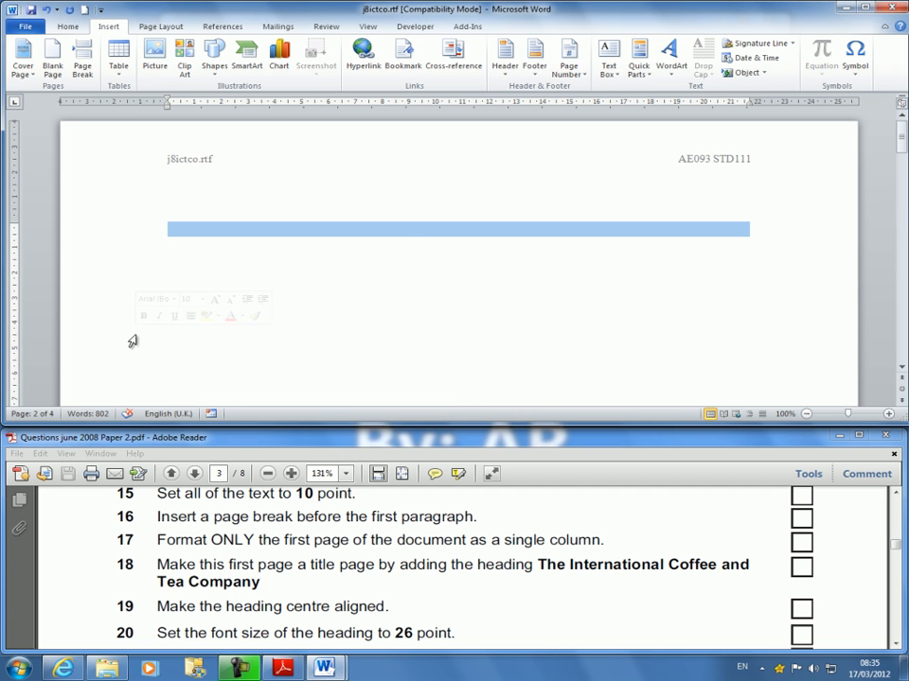
scroll(433, 310, down, 10)
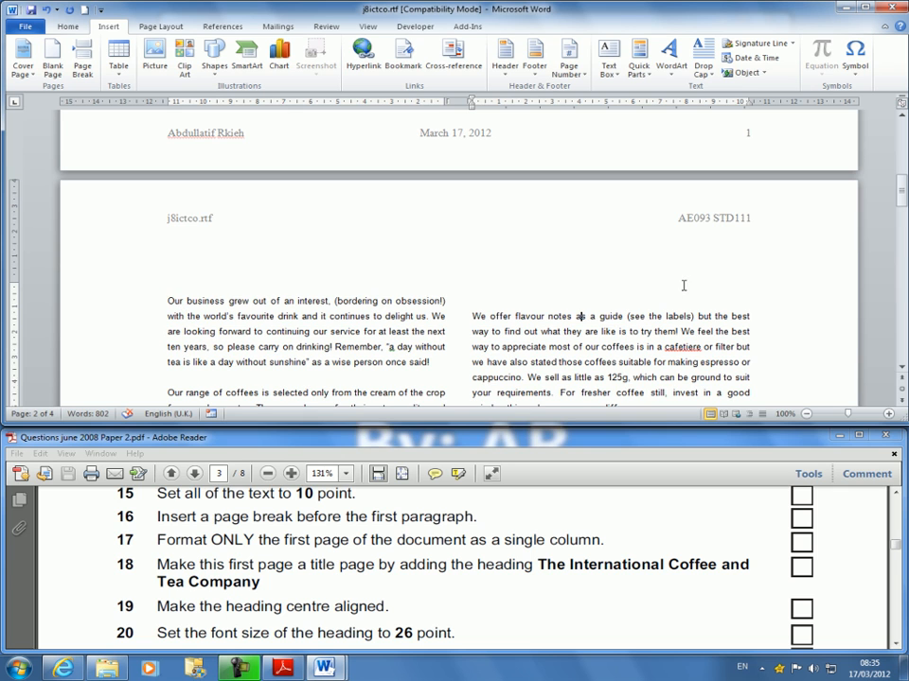
scroll(630, 312, up, 10)
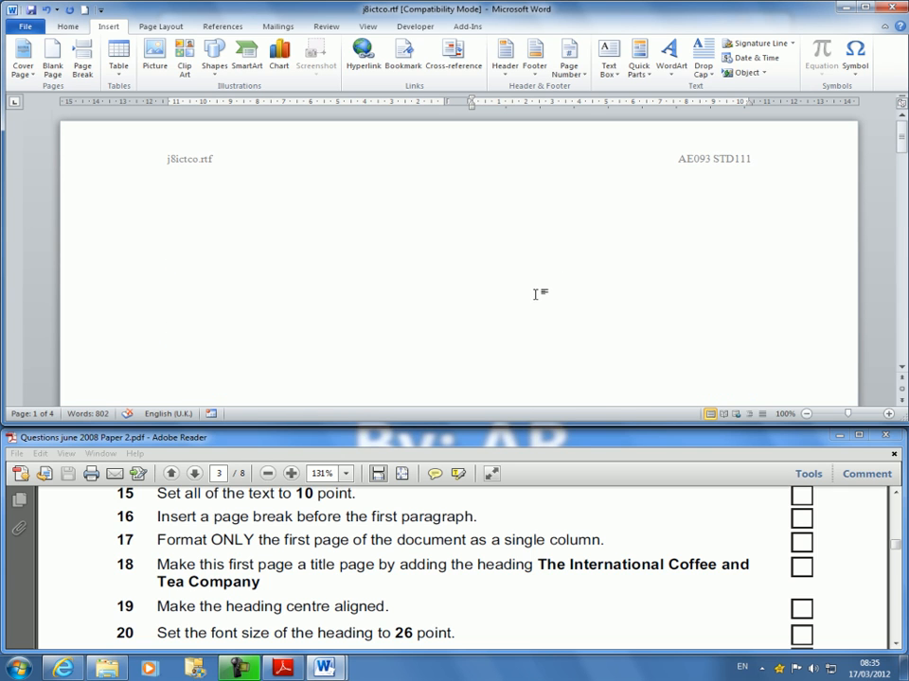
Add the heading "The International Coffee and Tea Company" on the empty first page.
click(193, 235)
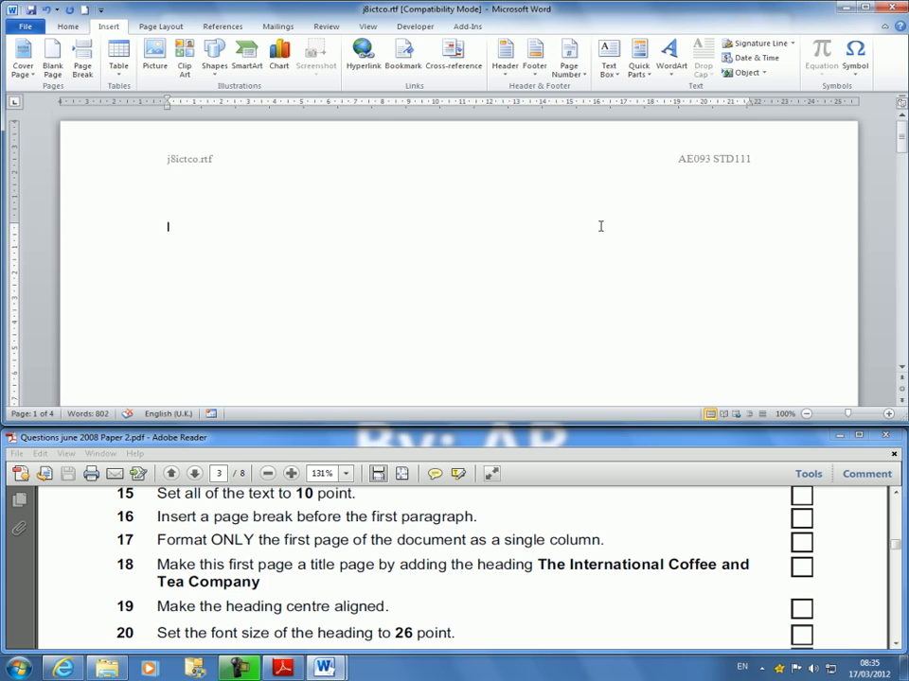
text(The )
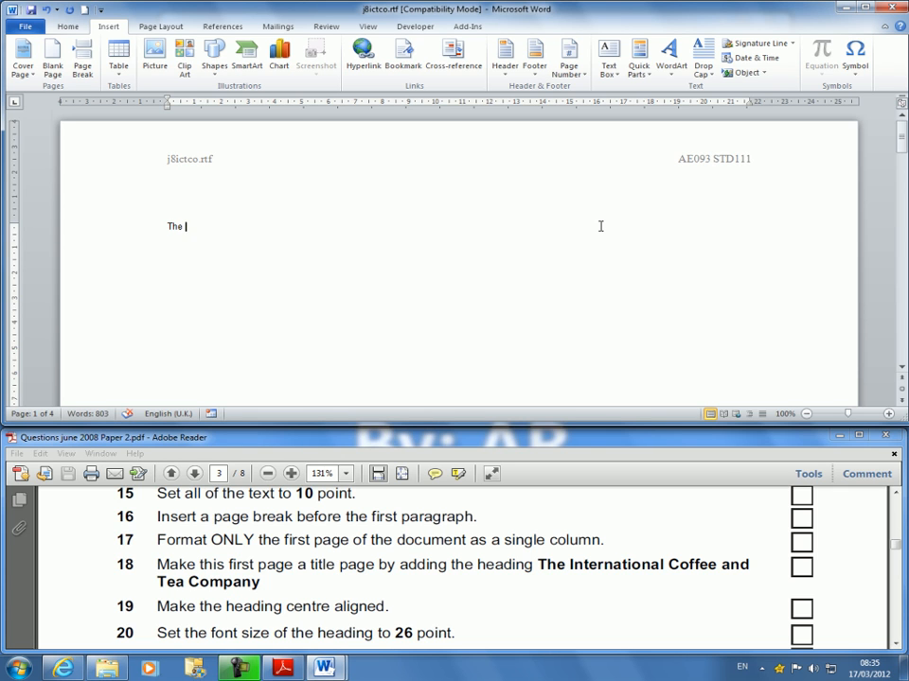
text(International Cof)
text(fe)
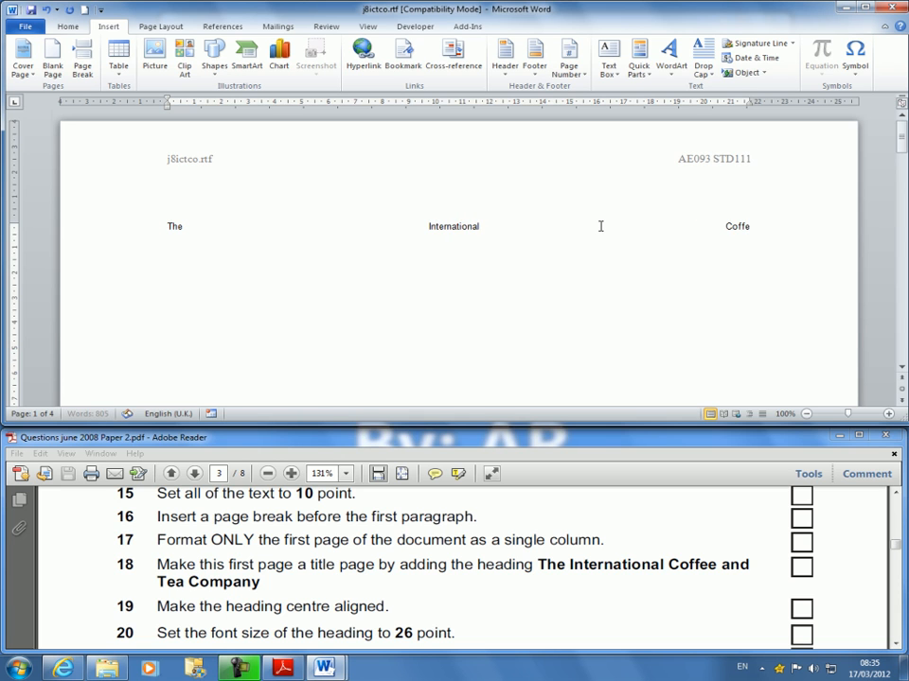
text(e and T)
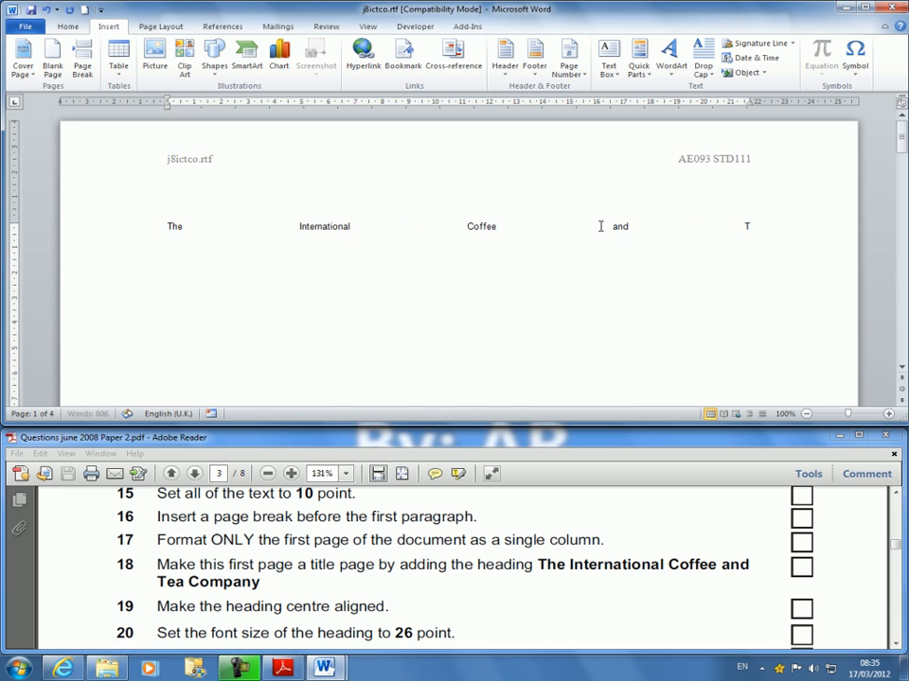
text(ea Compnay)
key(BackSpace)
key(BackSpace)
key(BackSpace)
text(any)
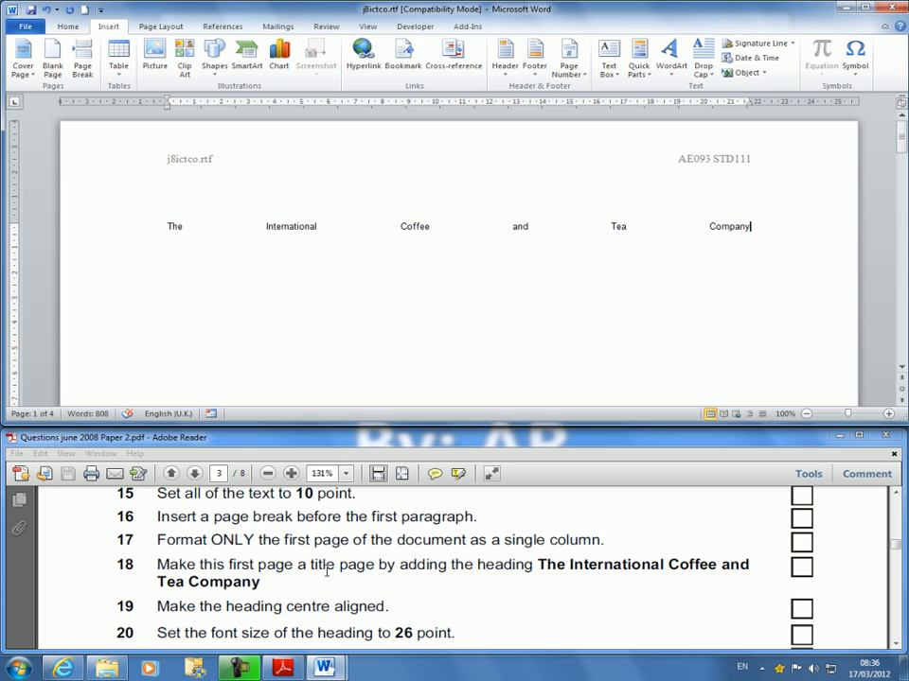
Centre-align the heading on the title page.
scroll(317, 611, down, 2)
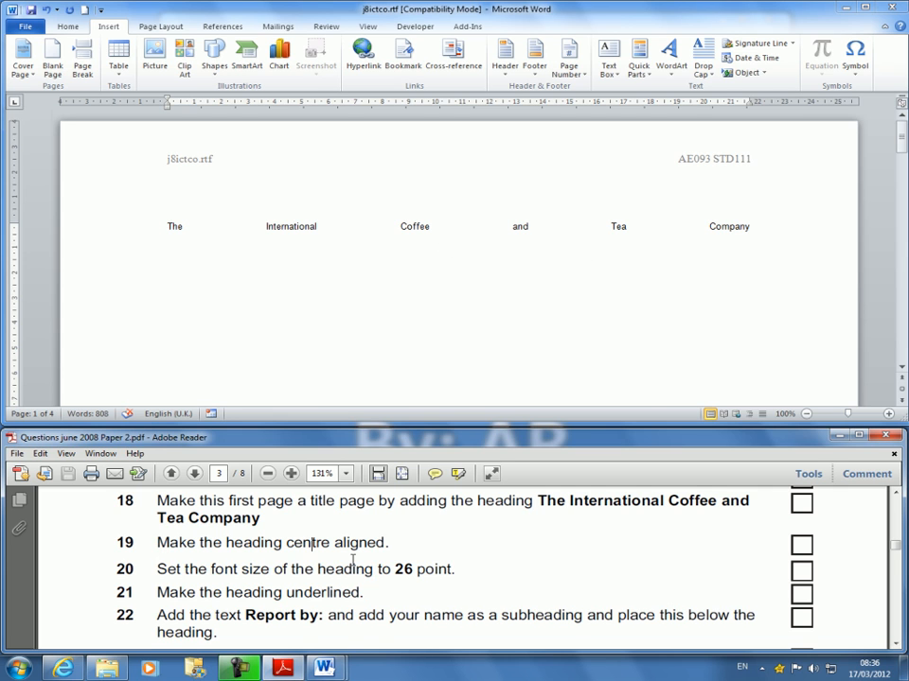
click(414, 227)
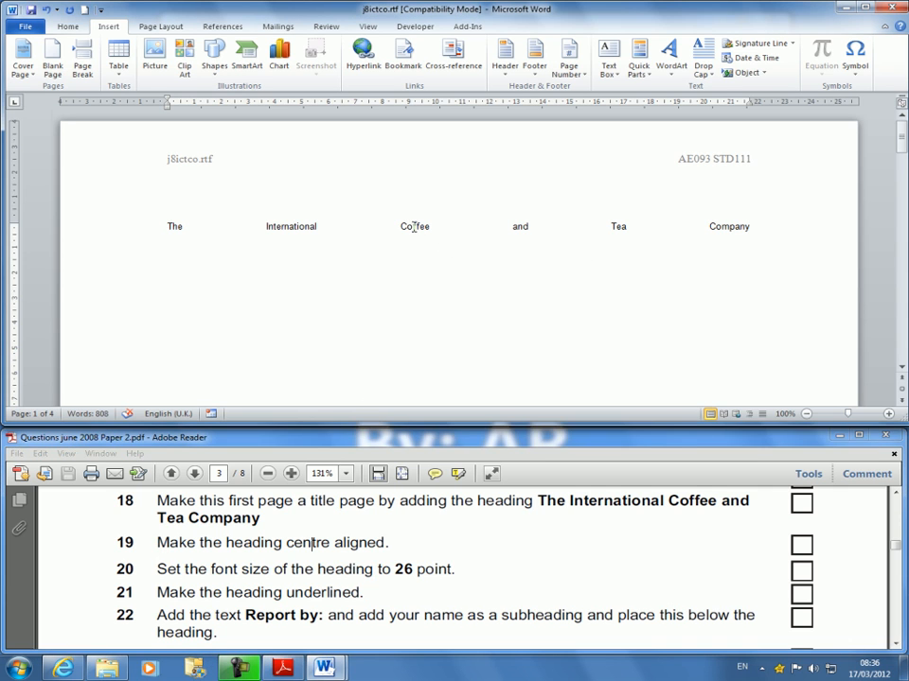
key(End)
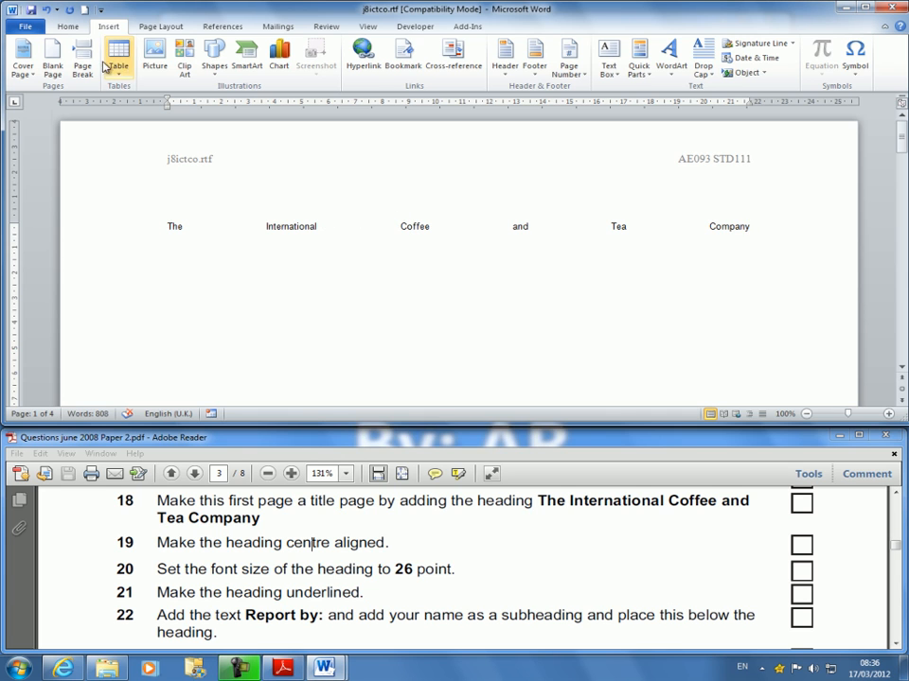
click(78, 30)
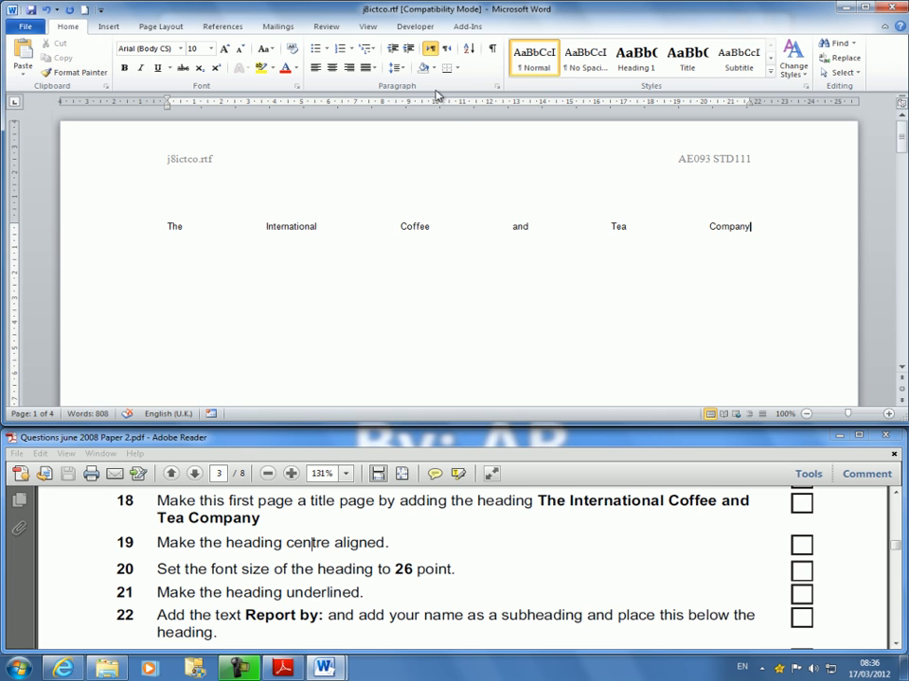
click(331, 67)
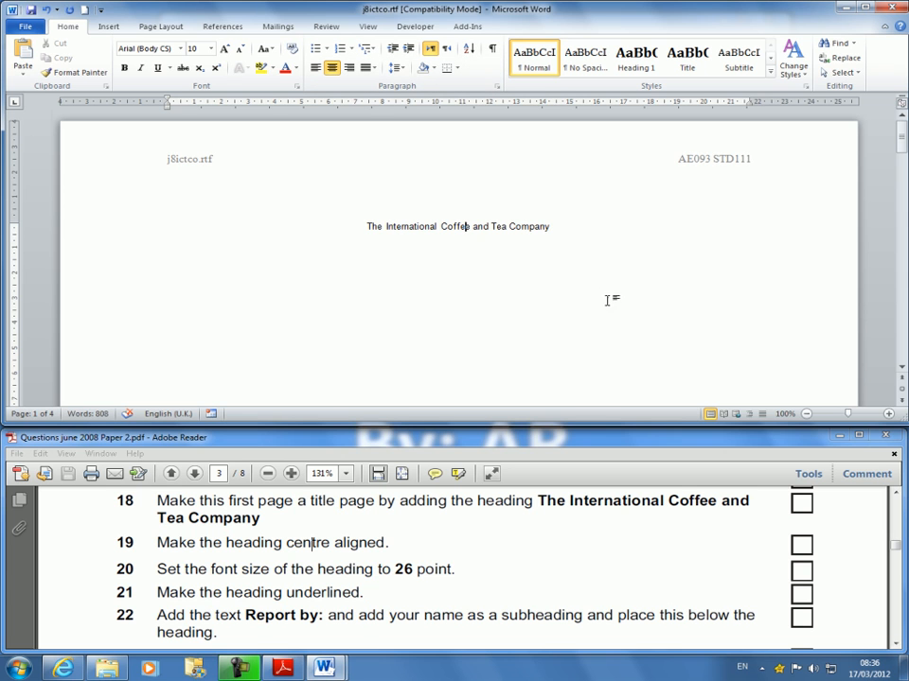
Set the font size of the title page heading to 26 point.
scroll(401, 570, down, 2)
scroll(309, 546, up, 1)
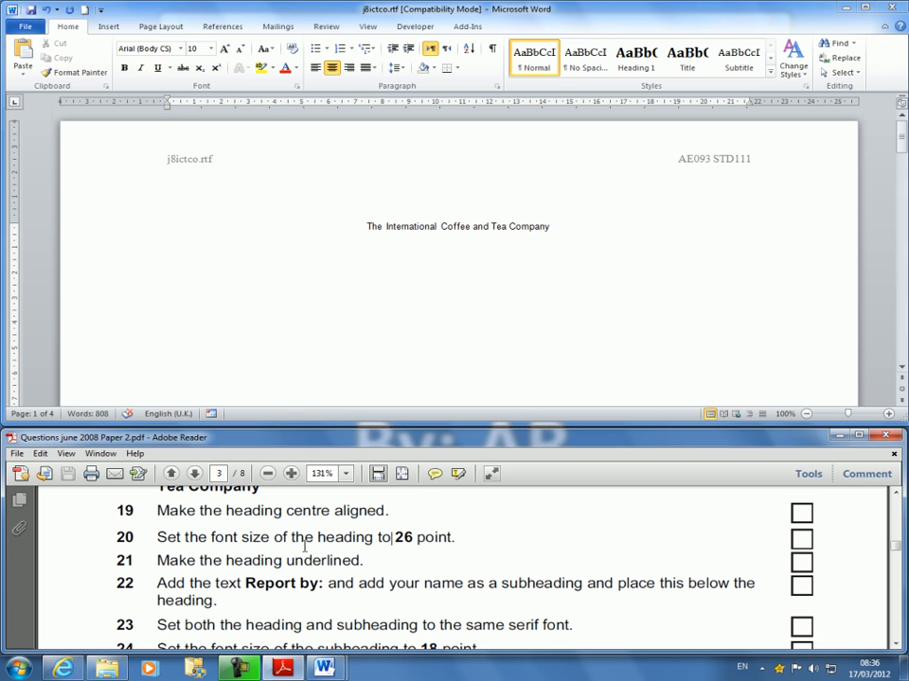
click(559, 235)
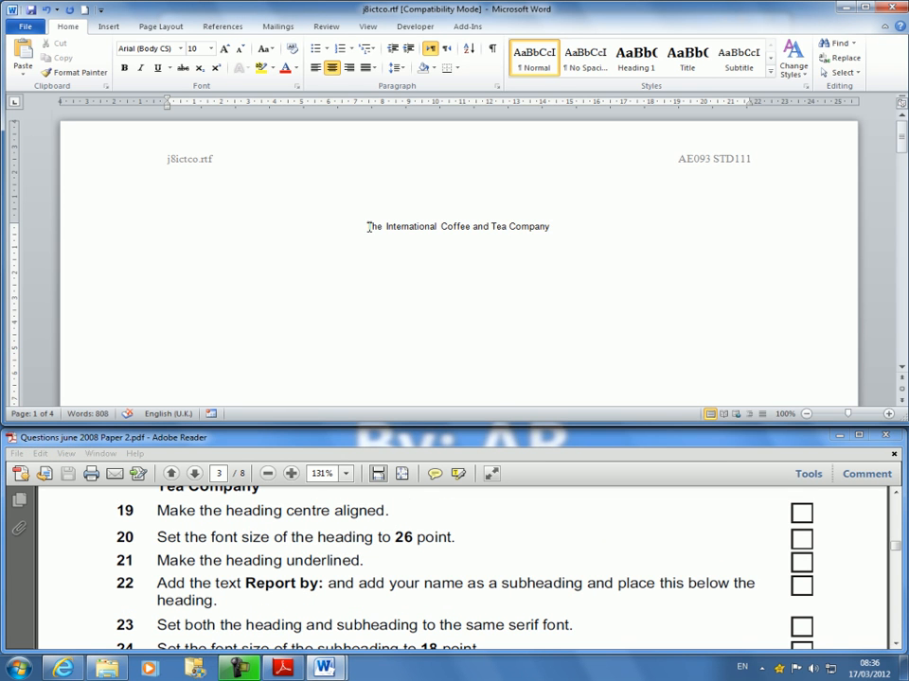
drag(368, 228, 586, 226)
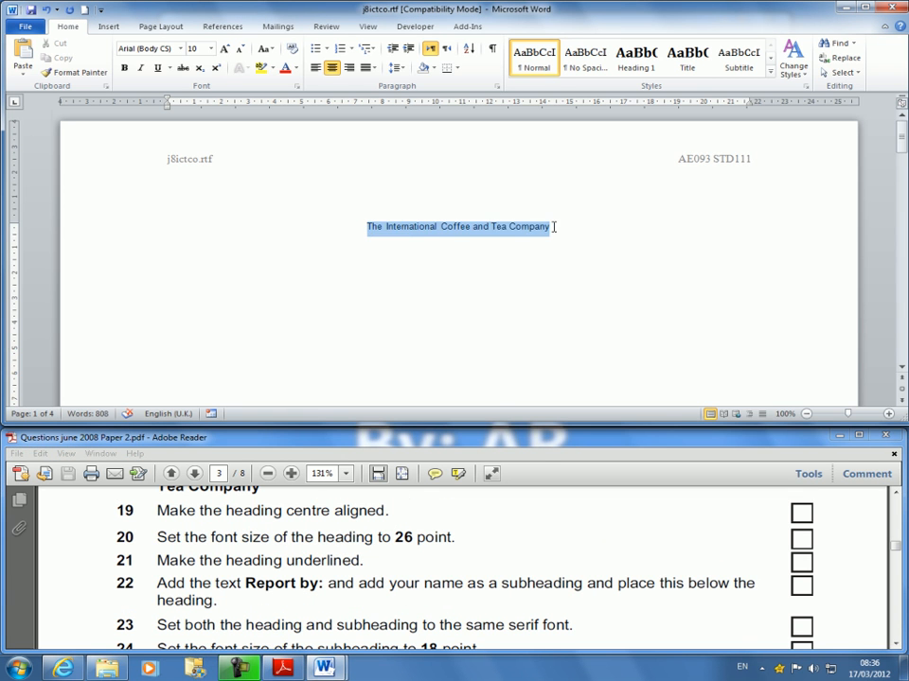
click(225, 52)
click(226, 52)
click(225, 52)
click(225, 52)
click(225, 52)
click(225, 52)
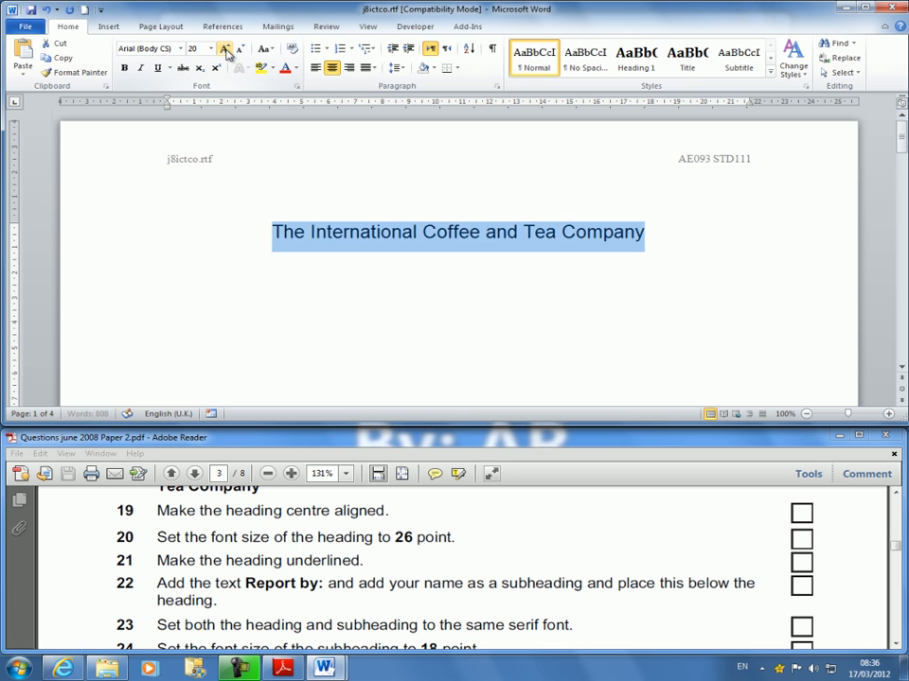
click(225, 52)
click(225, 52)
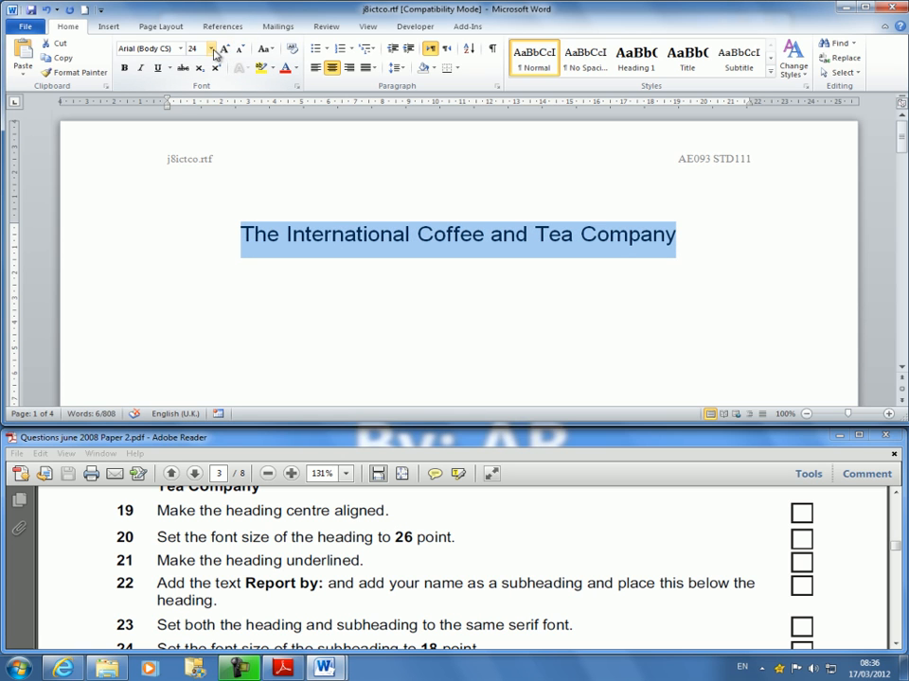
click(211, 48)
click(193, 187)
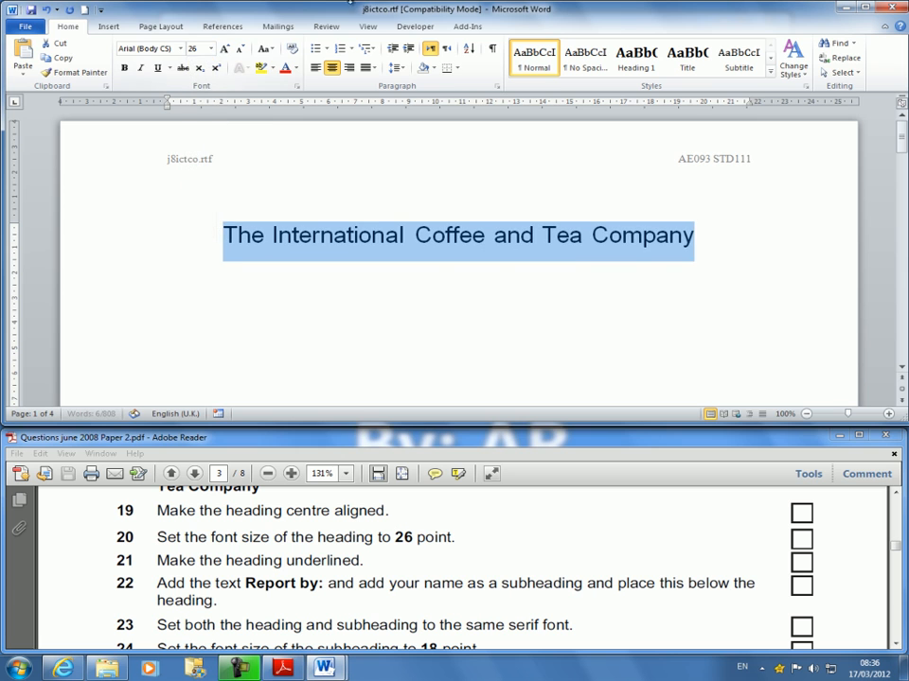
click(700, 246)
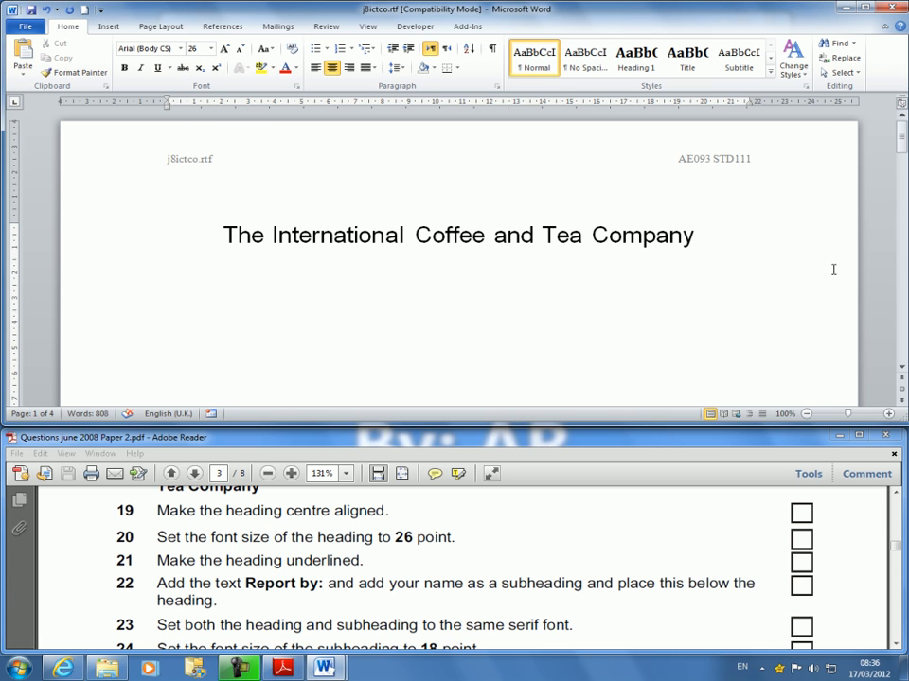
Underline the whole heading "The International Coffee and Tea Company".
triple_click(791, 297)
scroll(791, 231, up, 1)
key(shift+Left)
click(157, 68)
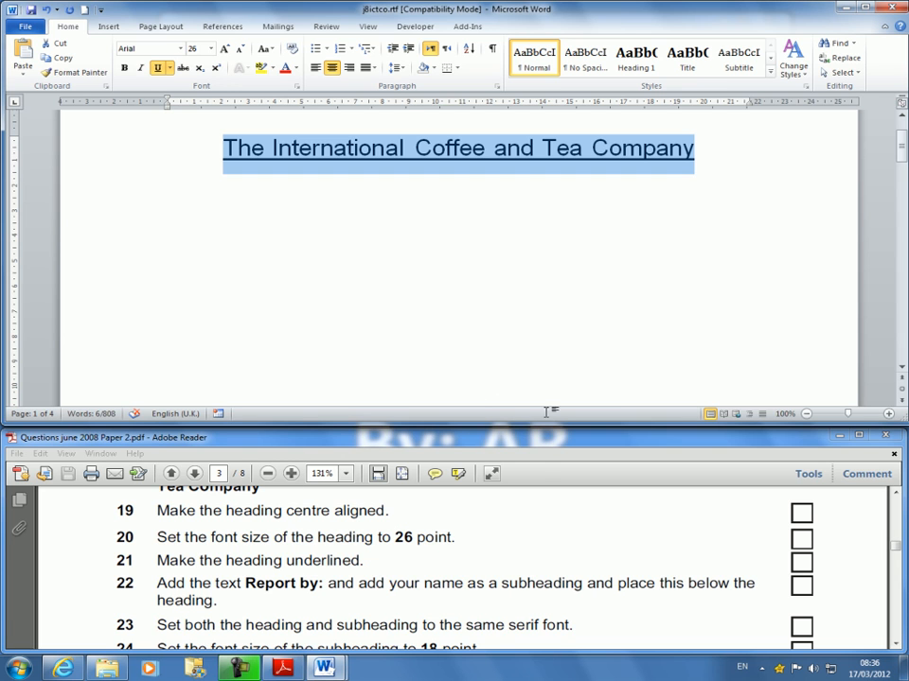
Add a subheading on a new line below the heading, reading "Report By:" followed by the author's full name.
click(733, 155)
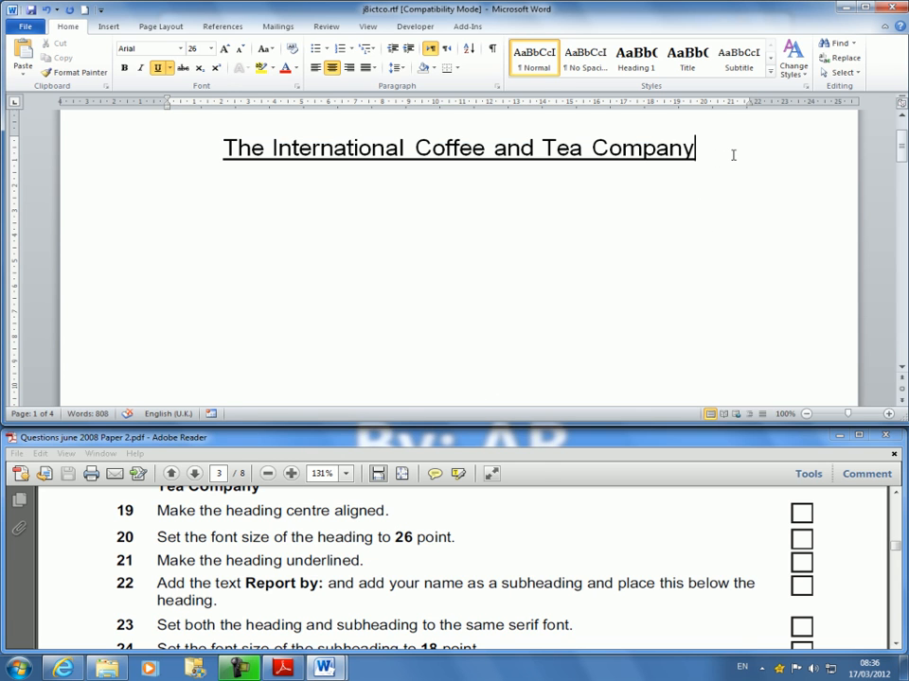
key(Return)
text(Report)
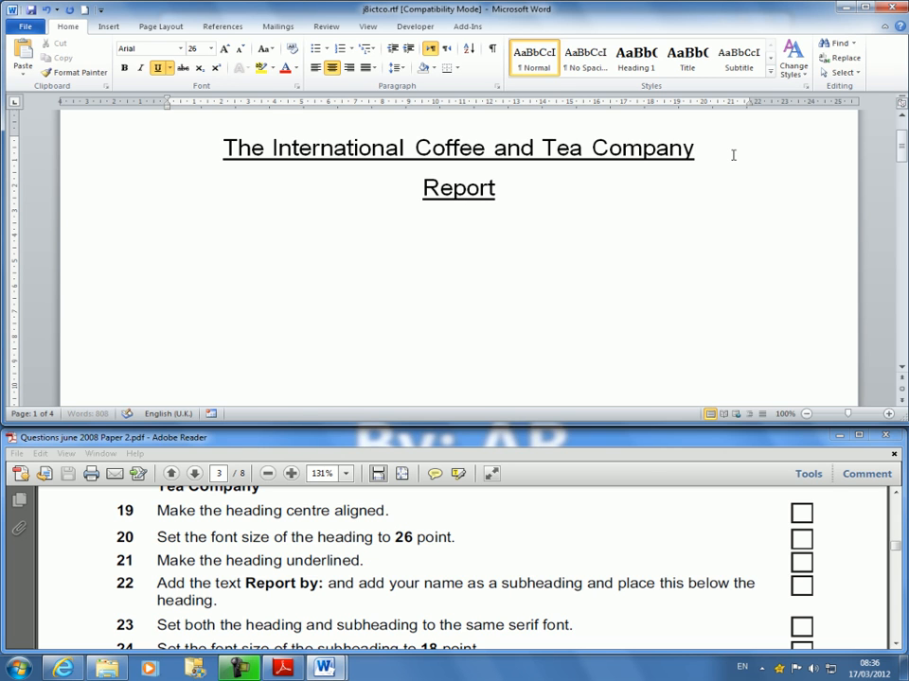
text( By: Abdu)
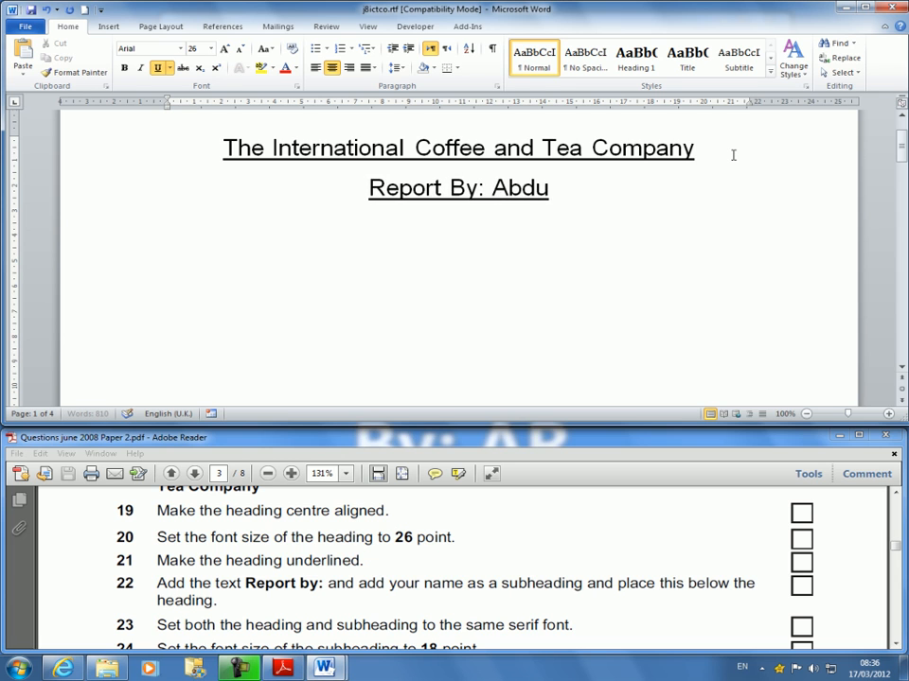
text(llatif Rkieh)
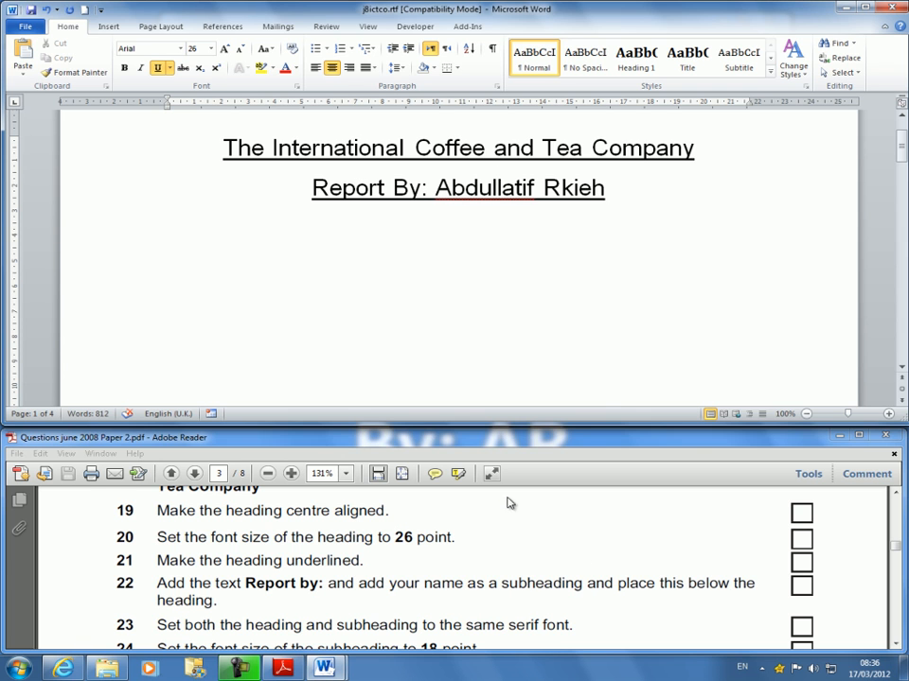
Set the font size of the "Report By:" subheading to 18 point.
scroll(533, 617, down, 2)
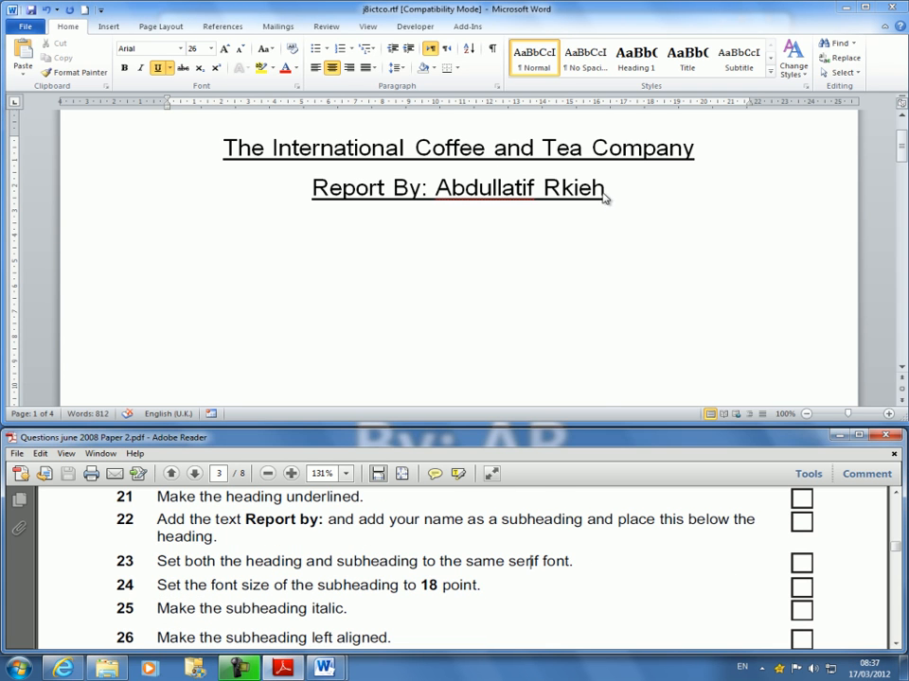
drag(606, 188, 312, 190)
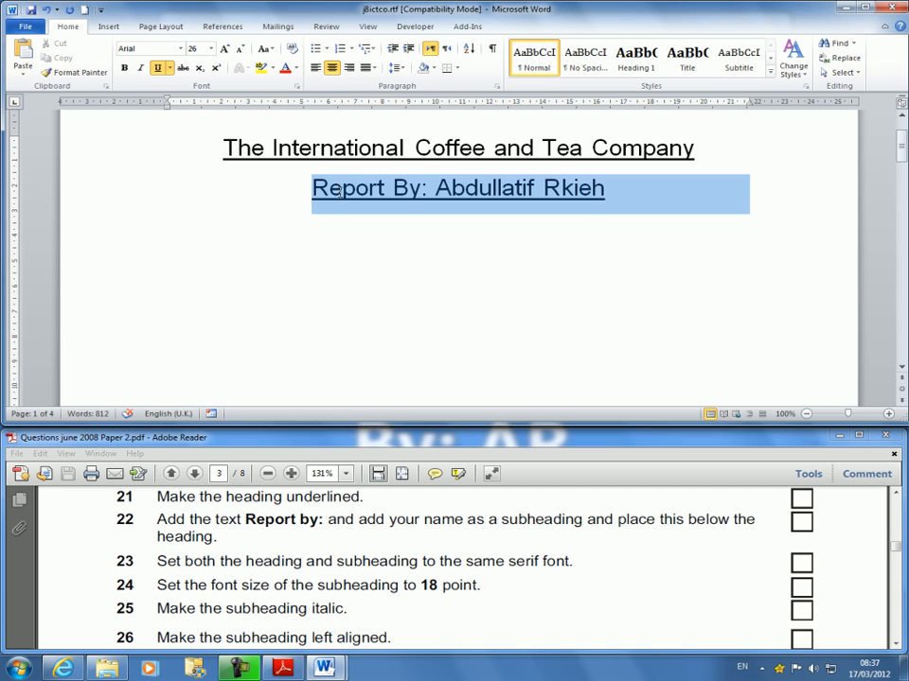
click(196, 48)
text(18)
key(Return)
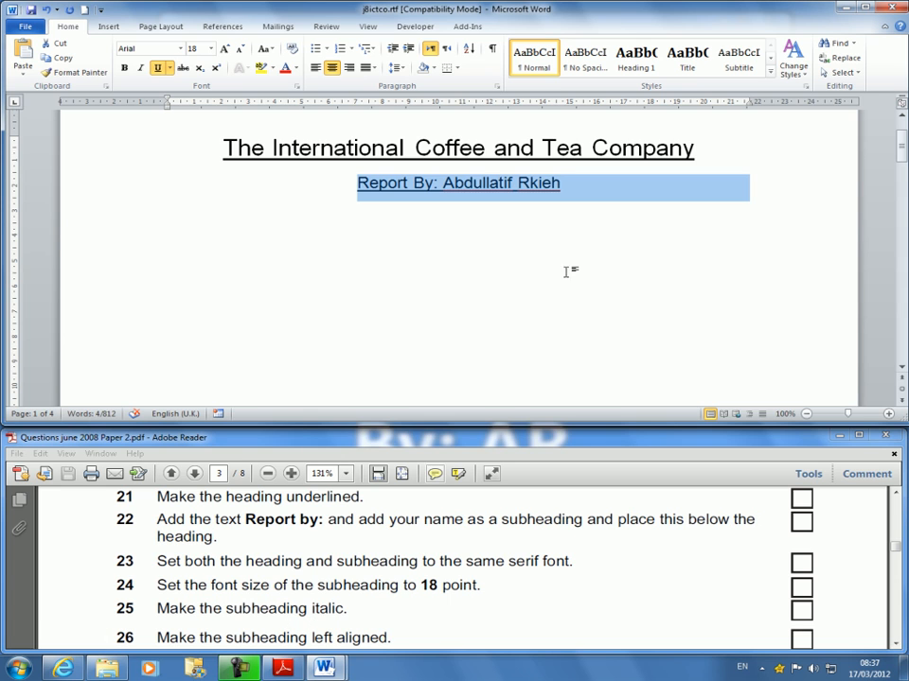
Make the "Report By:" subheading italic and left aligned.
click(140, 69)
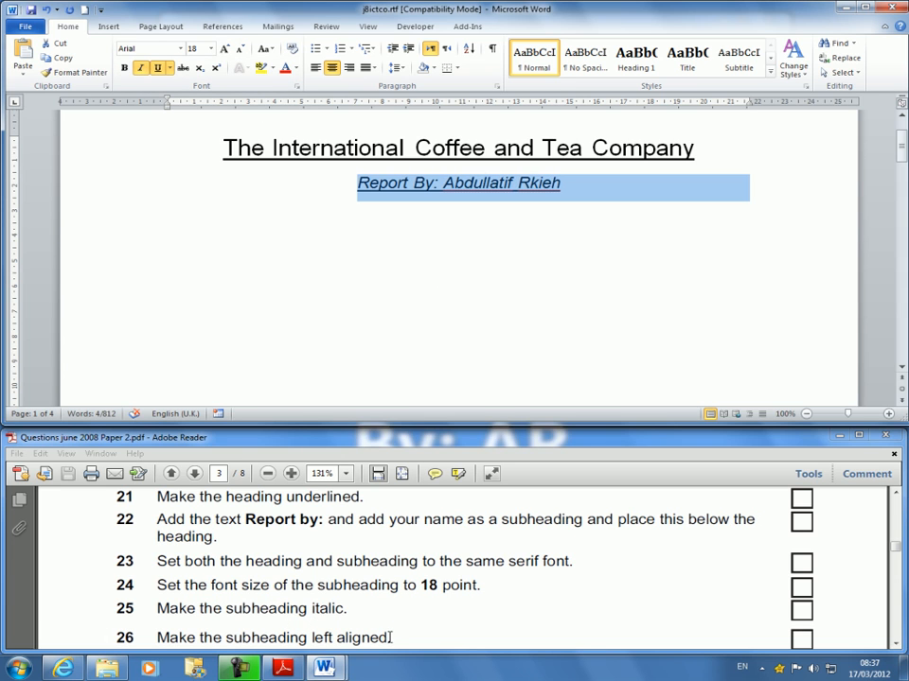
click(444, 180)
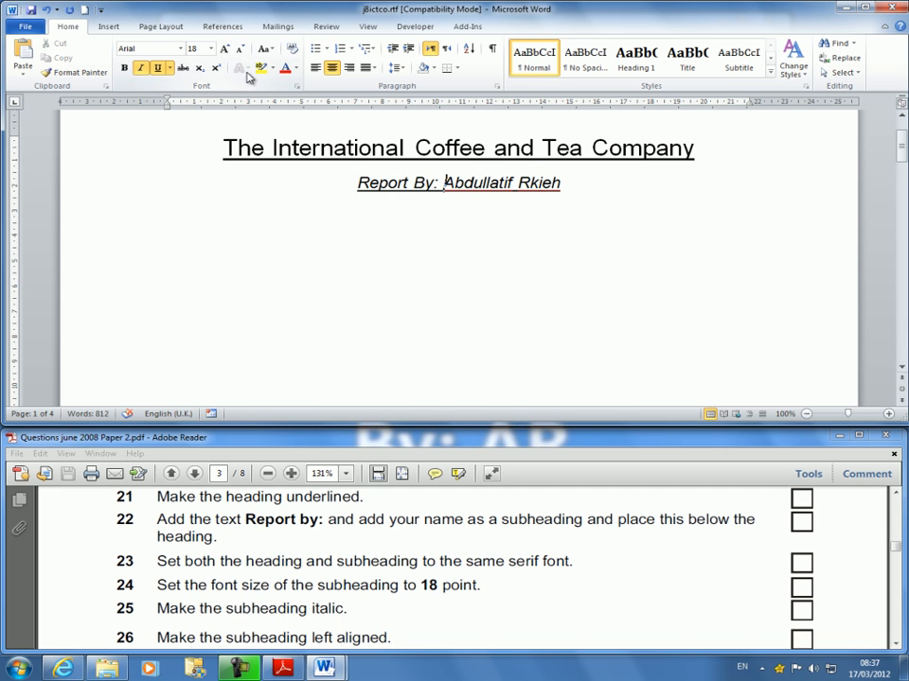
click(315, 67)
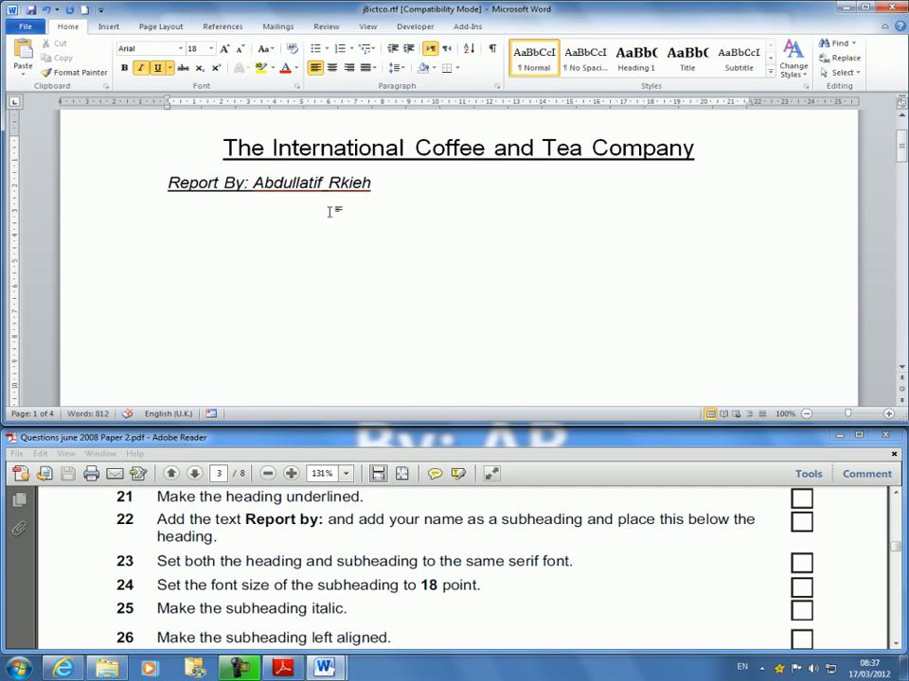
scroll(316, 616, down, 2)
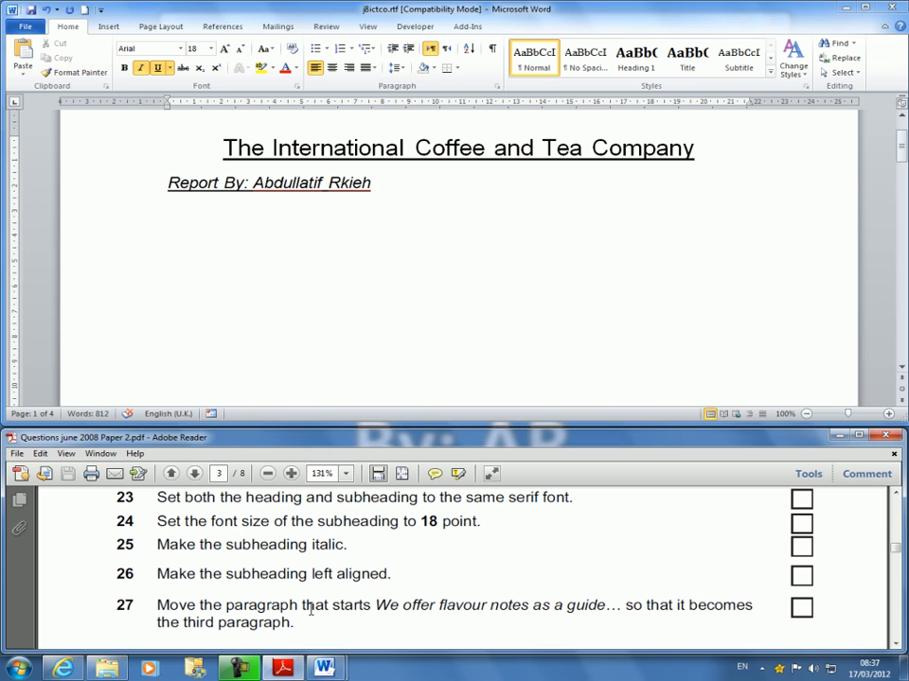
click(339, 190)
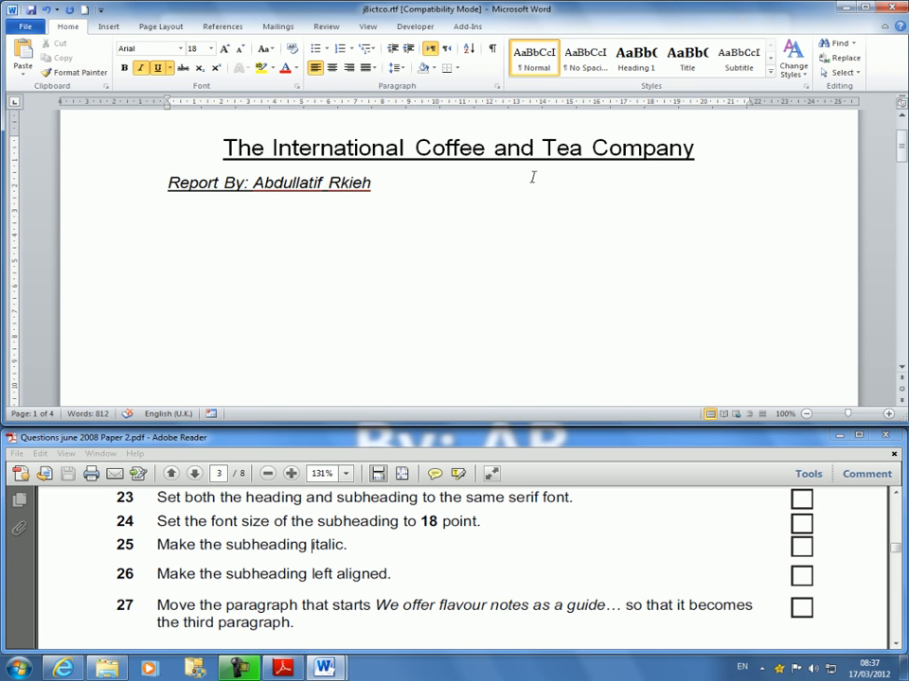
Remove the underline from the whole "Report By:" subheading.
drag(374, 183, 161, 183)
click(157, 68)
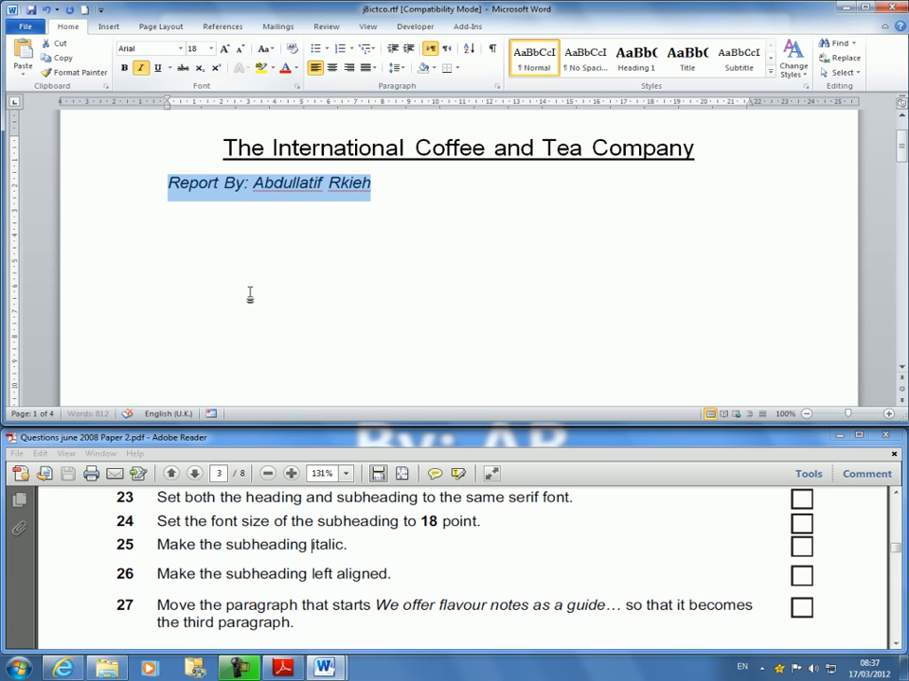
click(400, 202)
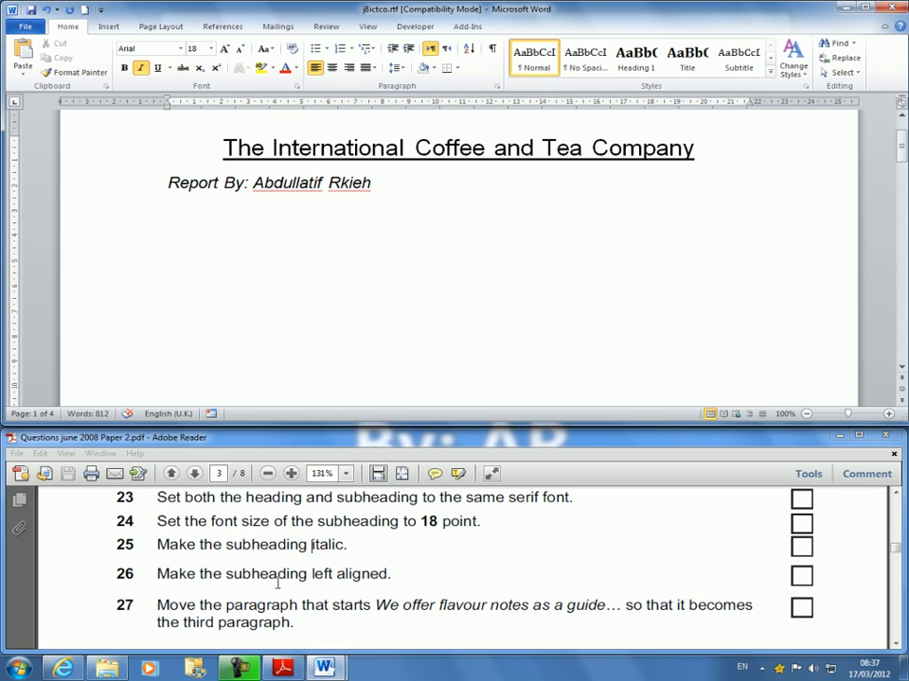
Review instructions 21 to 27 of the exam paper in Adobe Reader, covering the heading and subheading formatting and the paragraph move.
click(334, 603)
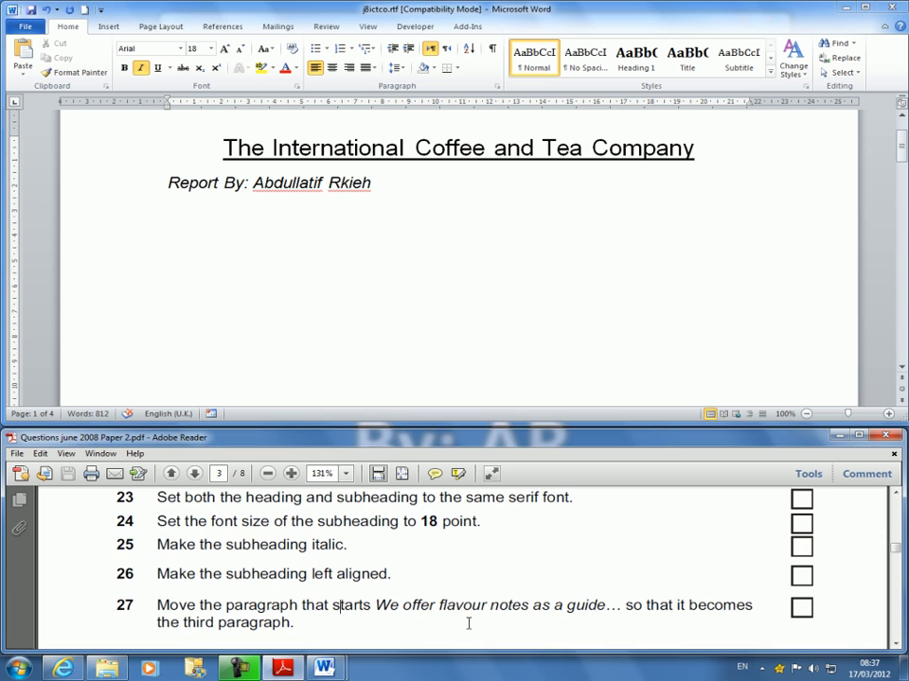
scroll(464, 616, down, 3)
scroll(463, 615, up, 3)
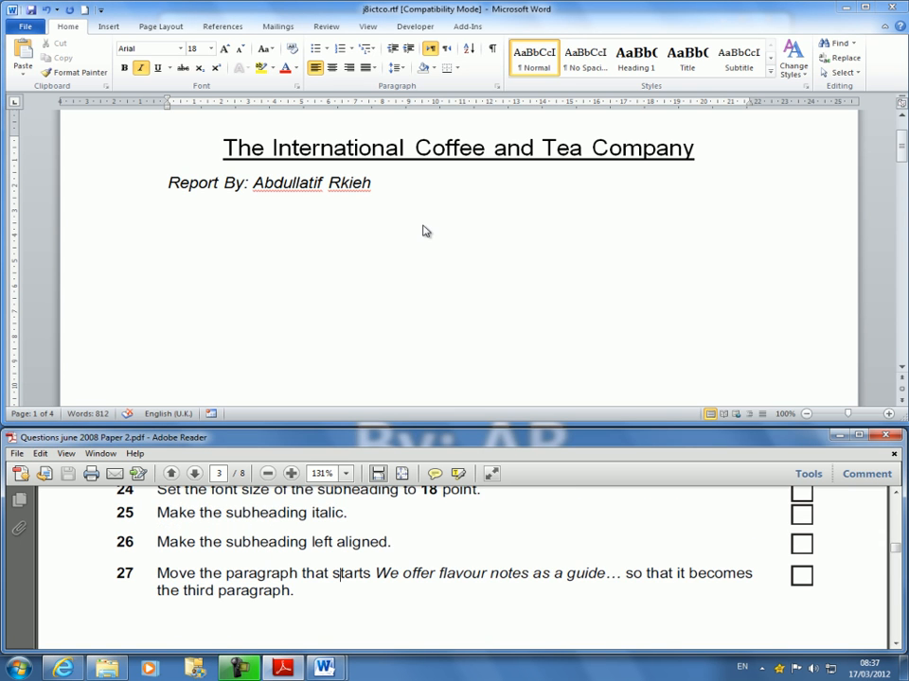
scroll(450, 269, up, 1)
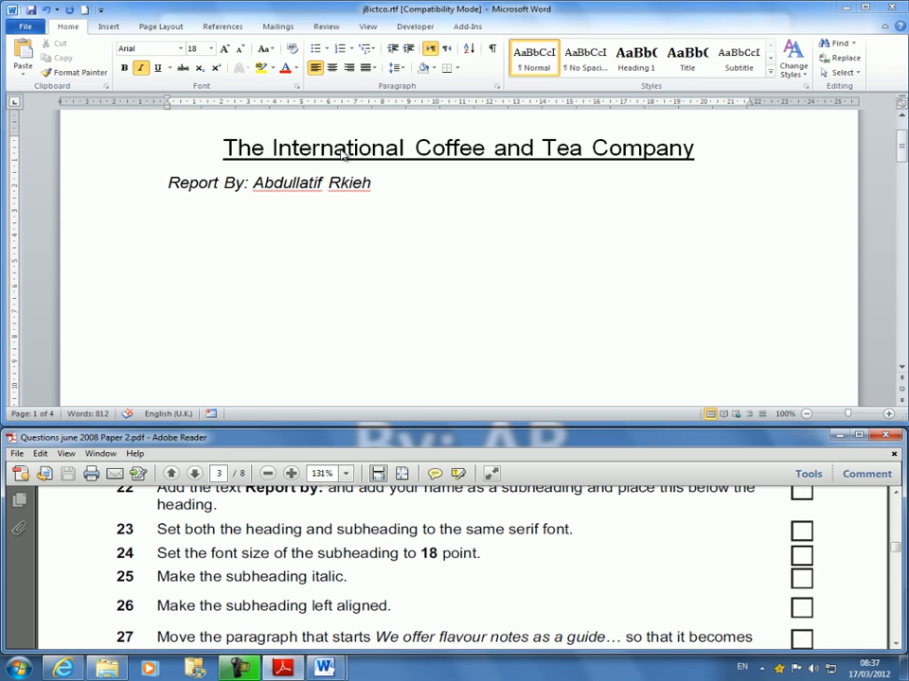
scroll(644, 521, up, 1)
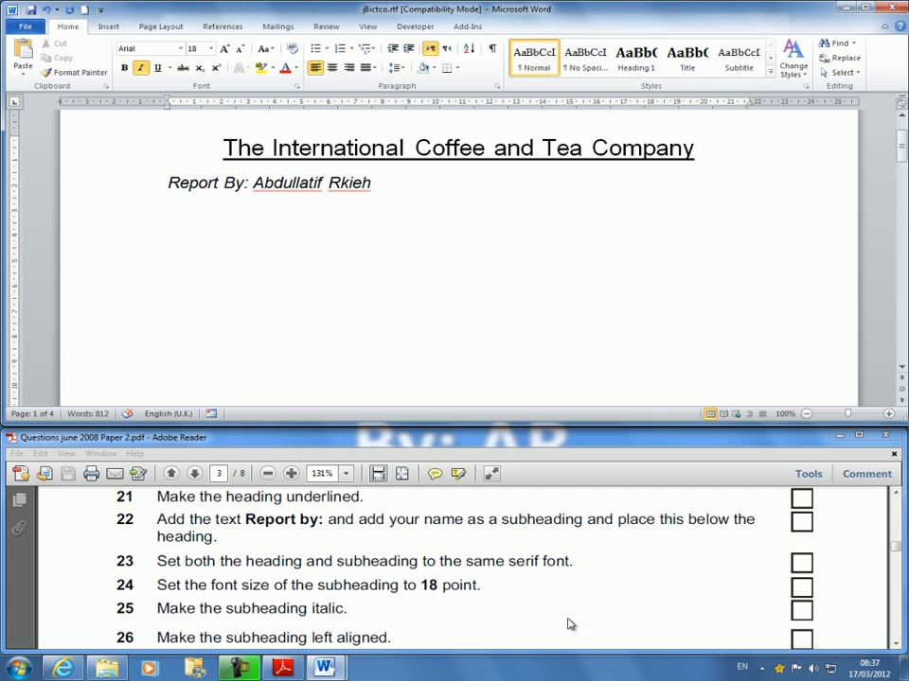
scroll(483, 612, down, 1)
scroll(474, 600, up, 1)
click(474, 596)
scroll(477, 594, down, 1)
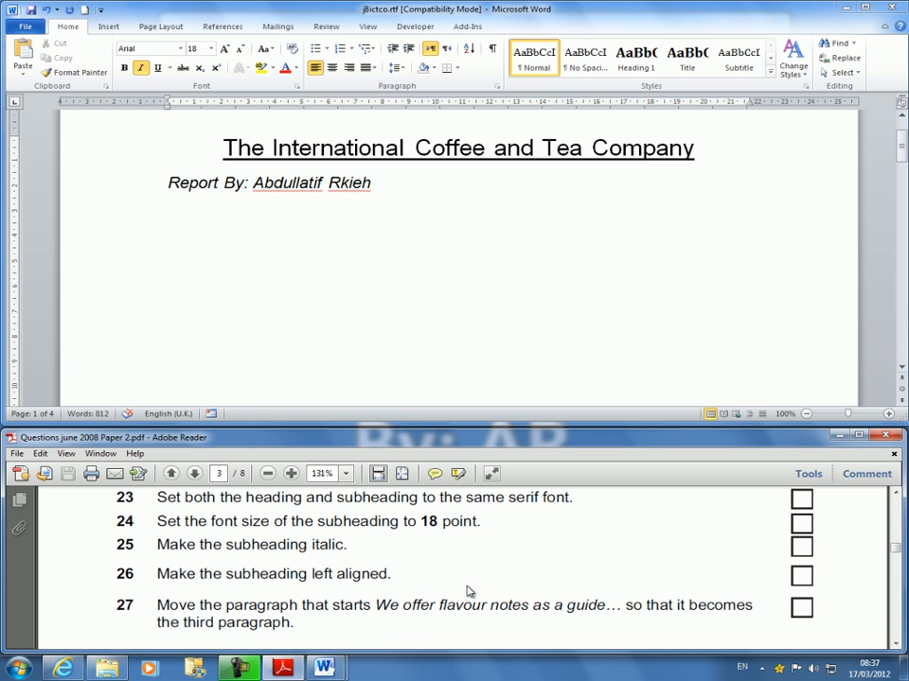